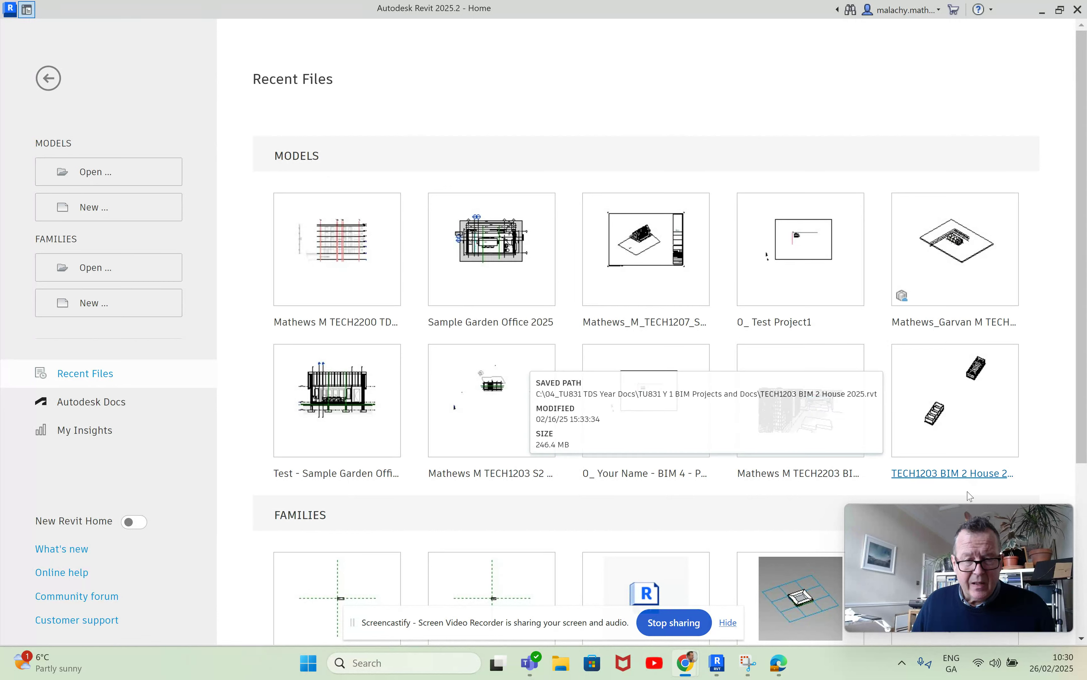
Review the Viva Engage post about the TECH2200 TDS Project 2 Concrete Building template in the browser, and move its window away.
{"action": "left_click_drag", "start_coordinate": [863, 507], "coordinate": [956, 559]}
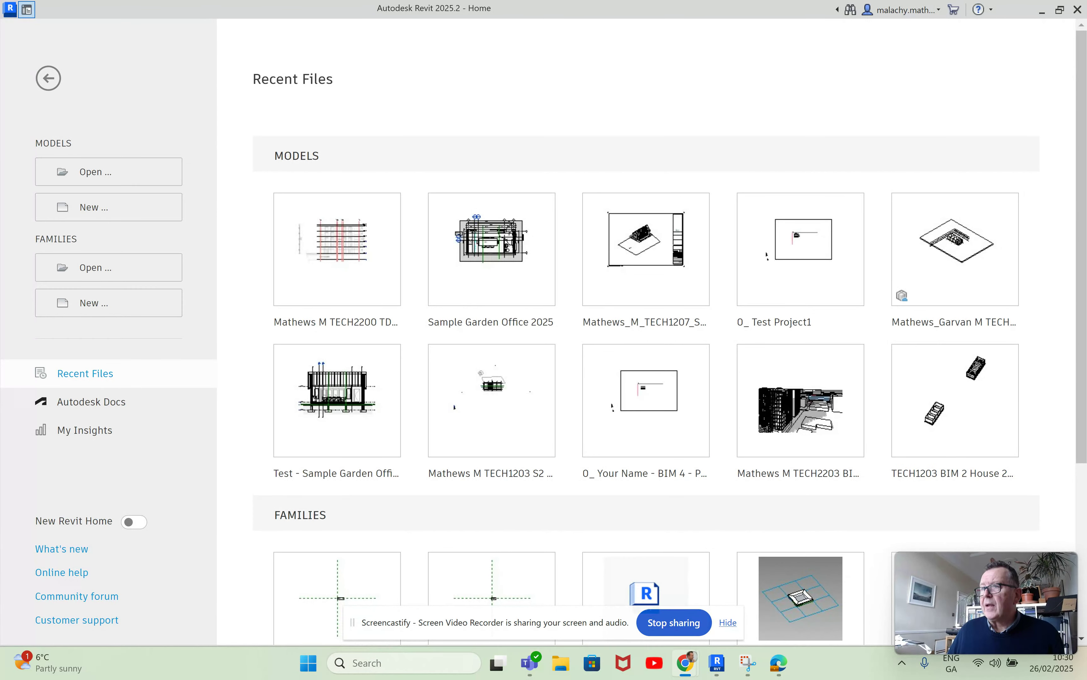
{"action": "left_click_drag", "start_coordinate": [597, 282], "coordinate": [558, 177]}
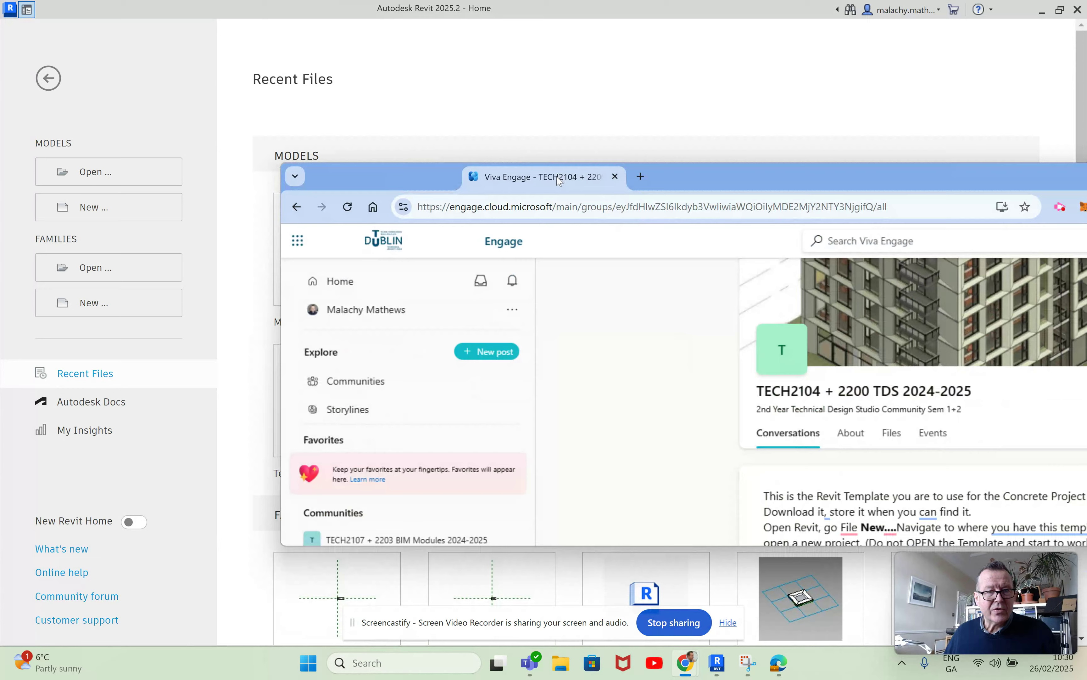
{"action": "left_click_drag", "start_coordinate": [673, 179], "coordinate": [449, 122]}
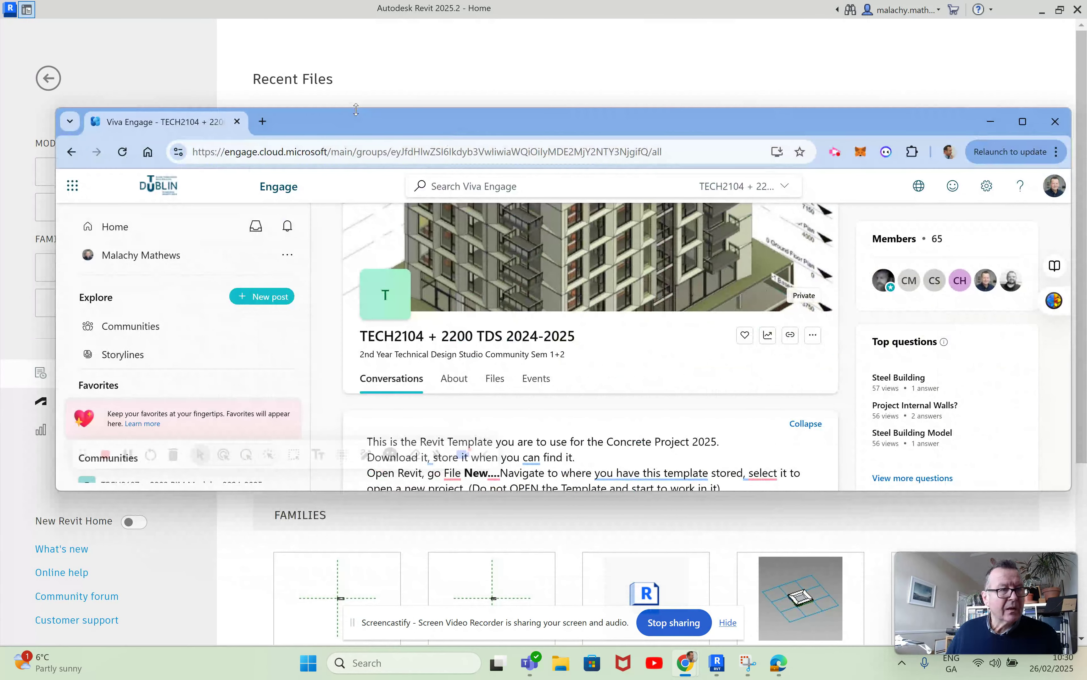
{"action": "left_click_drag", "start_coordinate": [356, 108], "coordinate": [357, 62]}
{"action": "left_click_drag", "start_coordinate": [512, 491], "coordinate": [503, 610]}
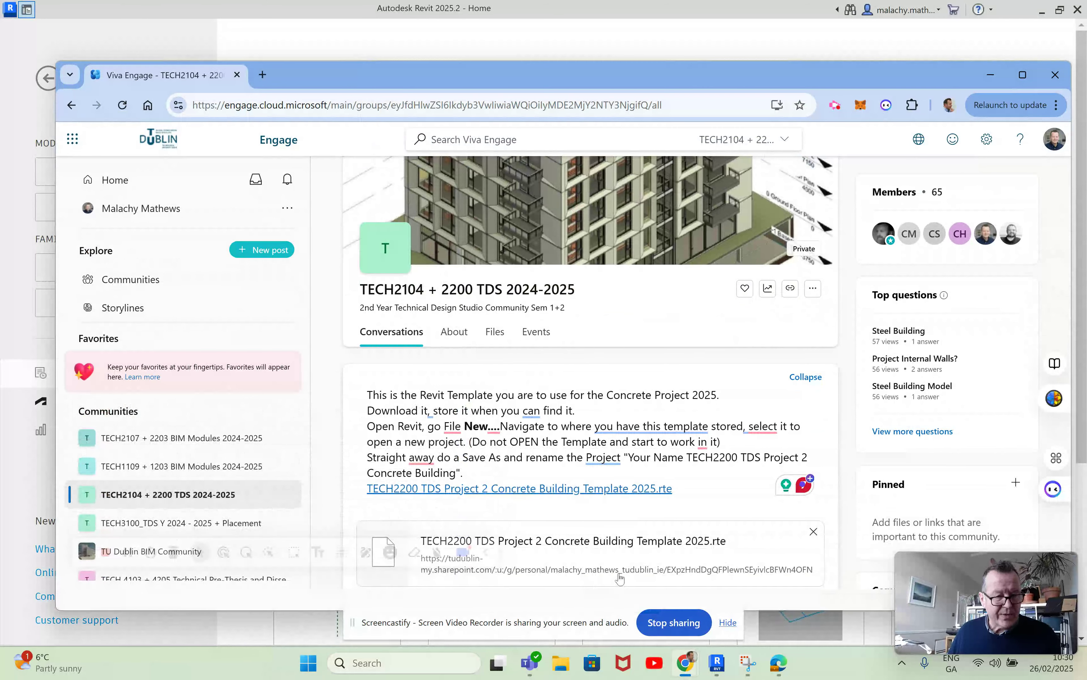
{"action": "scroll", "coordinate": [642, 394], "scroll_direction": "down", "scroll_amount": 2}
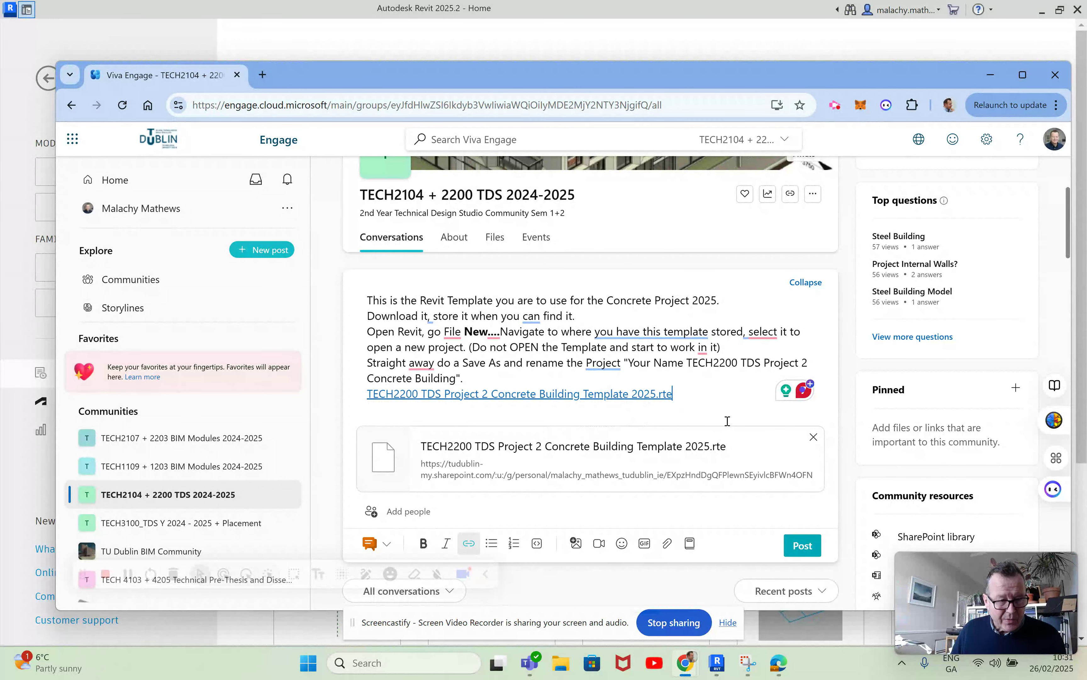
{"action": "left_click_drag", "start_coordinate": [549, 71], "coordinate": [1086, 180]}
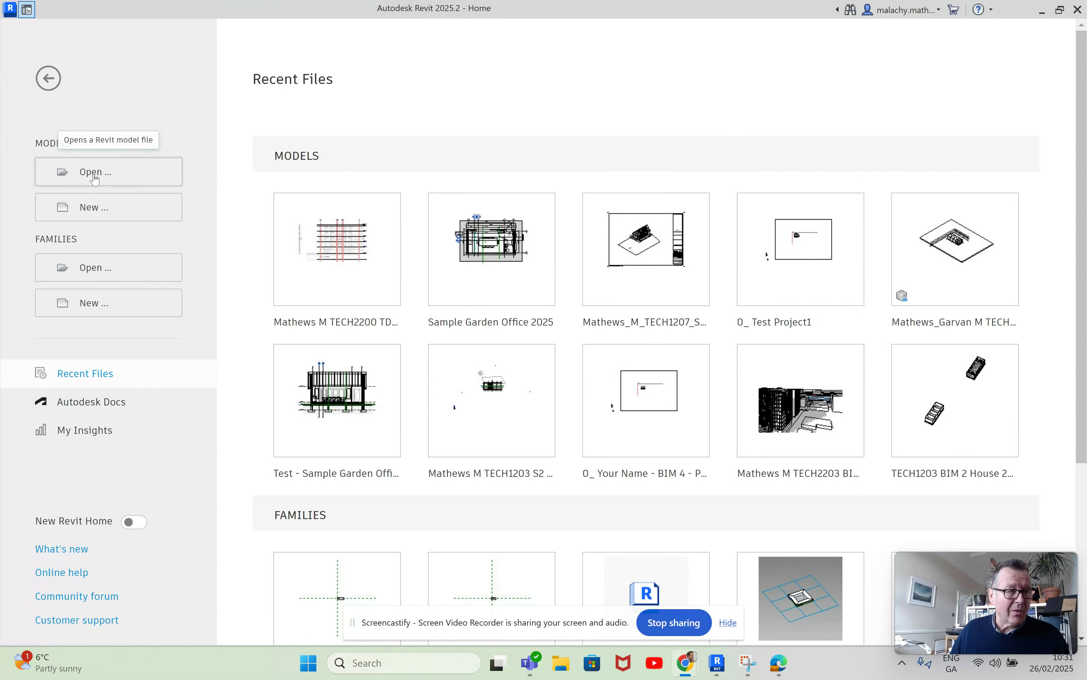
Start a new project and browse for its template in 04_TU831 TDS Year Docs > TU831 Y 2 TDS Projects and Docs > 02a Concrete Project 2025.
{"action": "left_click", "coordinate": [88, 209]}
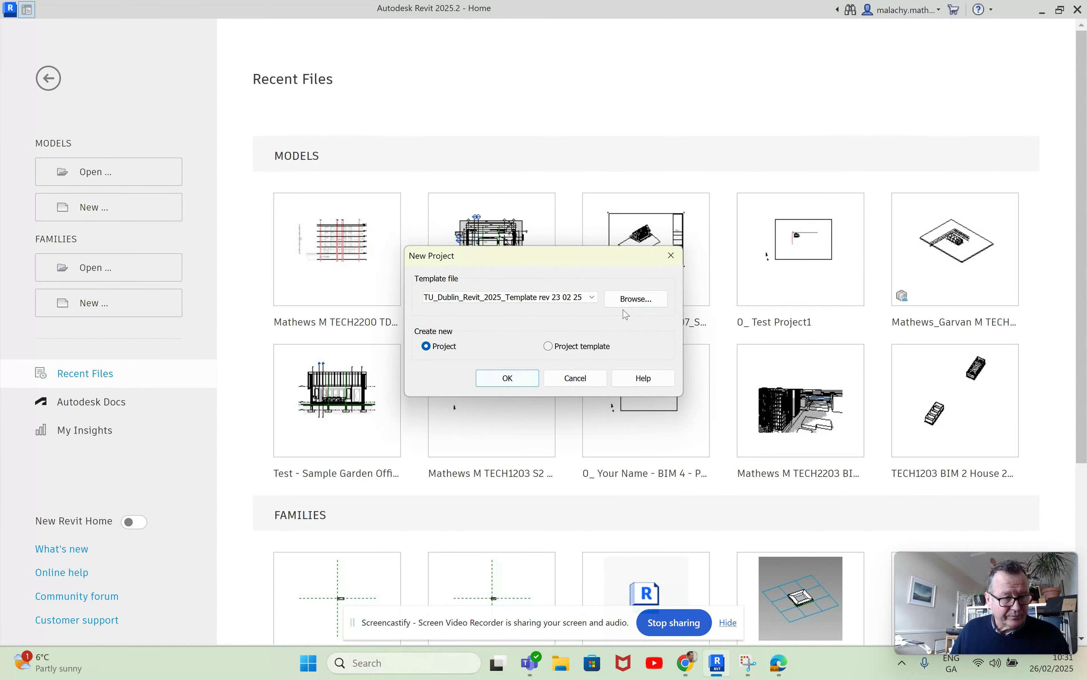
{"action": "left_click", "coordinate": [633, 299]}
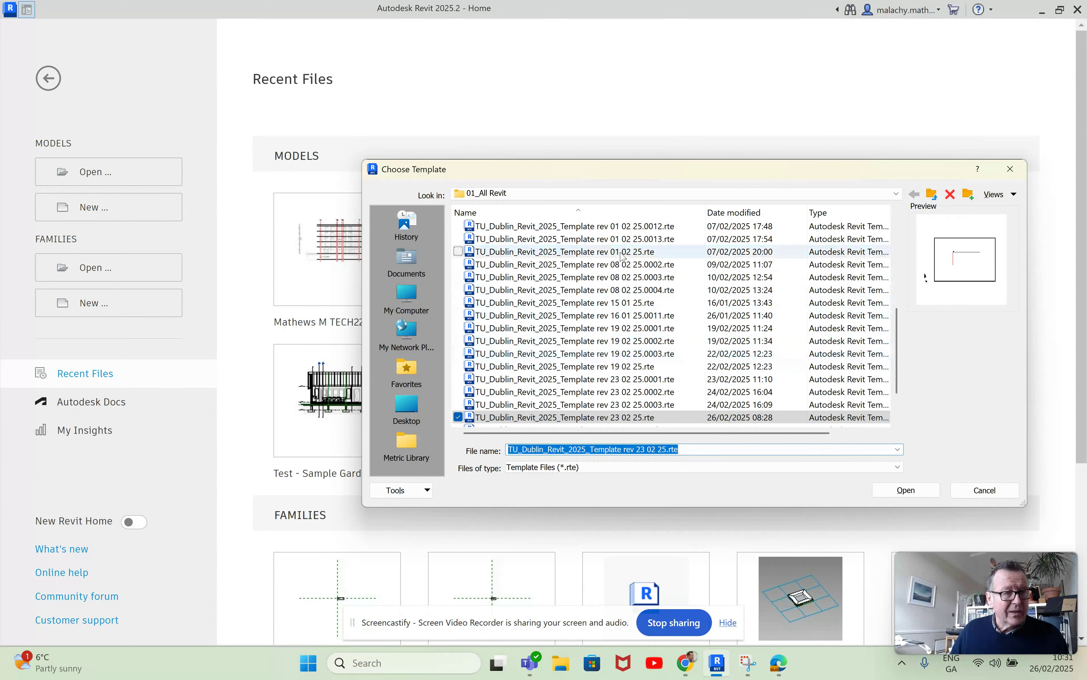
{"action": "left_click", "coordinate": [551, 195]}
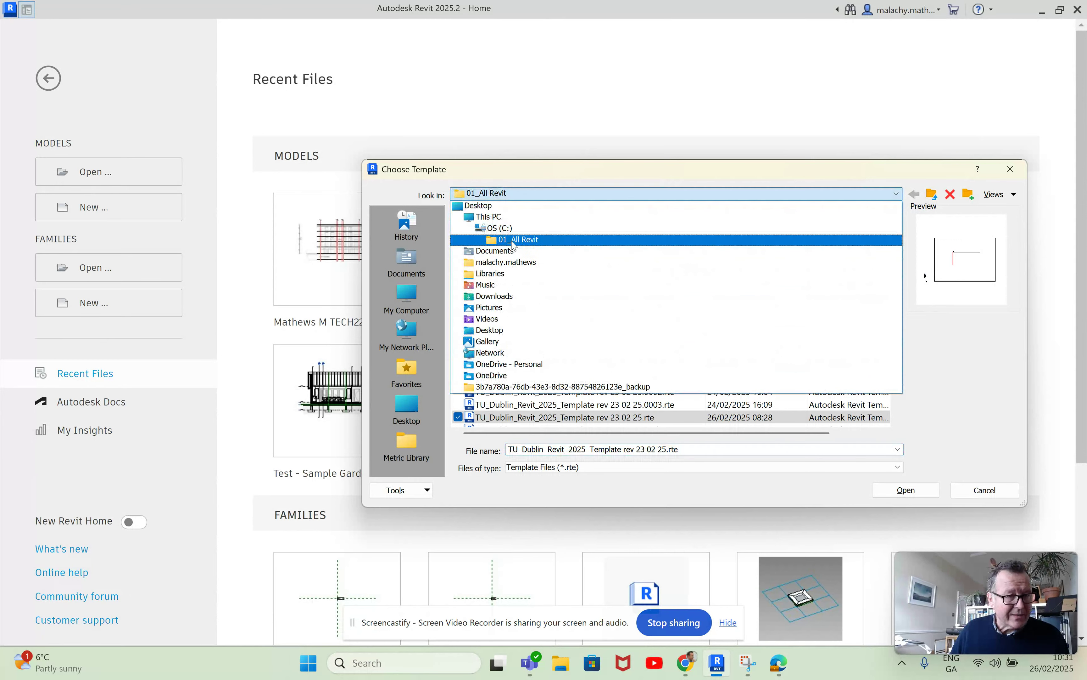
{"action": "left_click", "coordinate": [503, 228]}
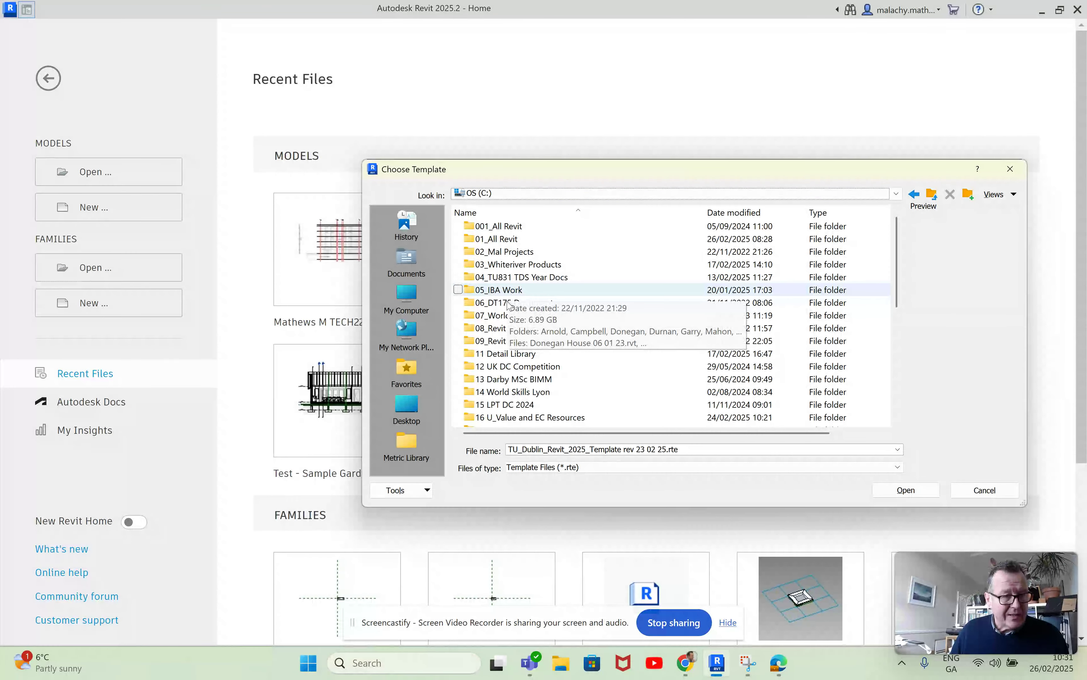
{"action": "double_click", "coordinate": [511, 278]}
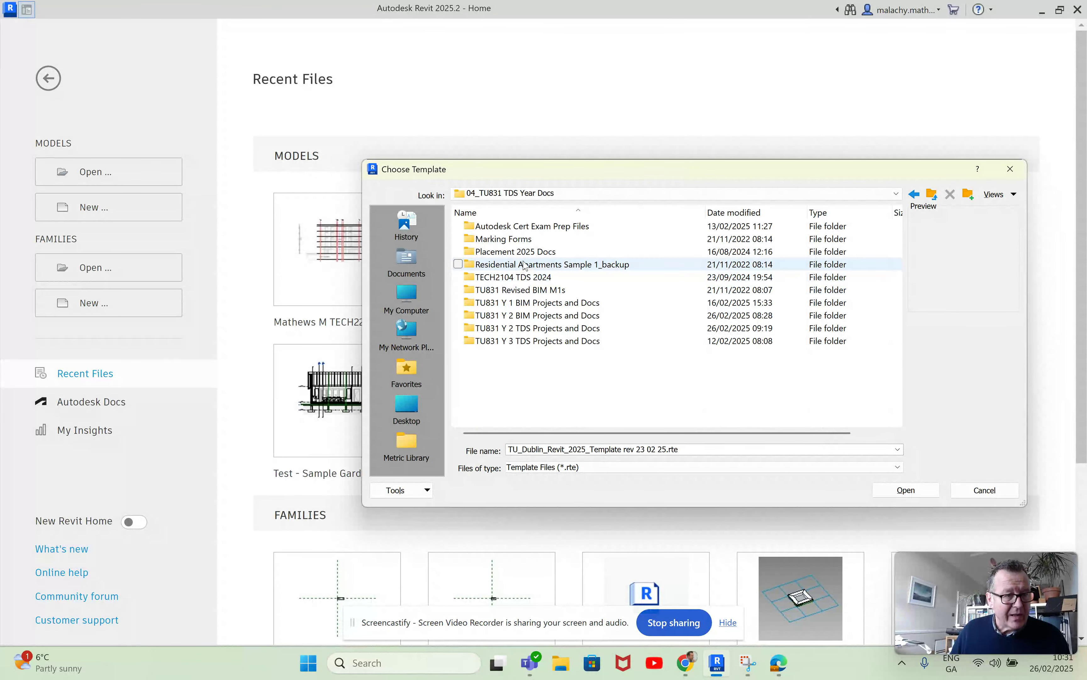
{"action": "double_click", "coordinate": [527, 329]}
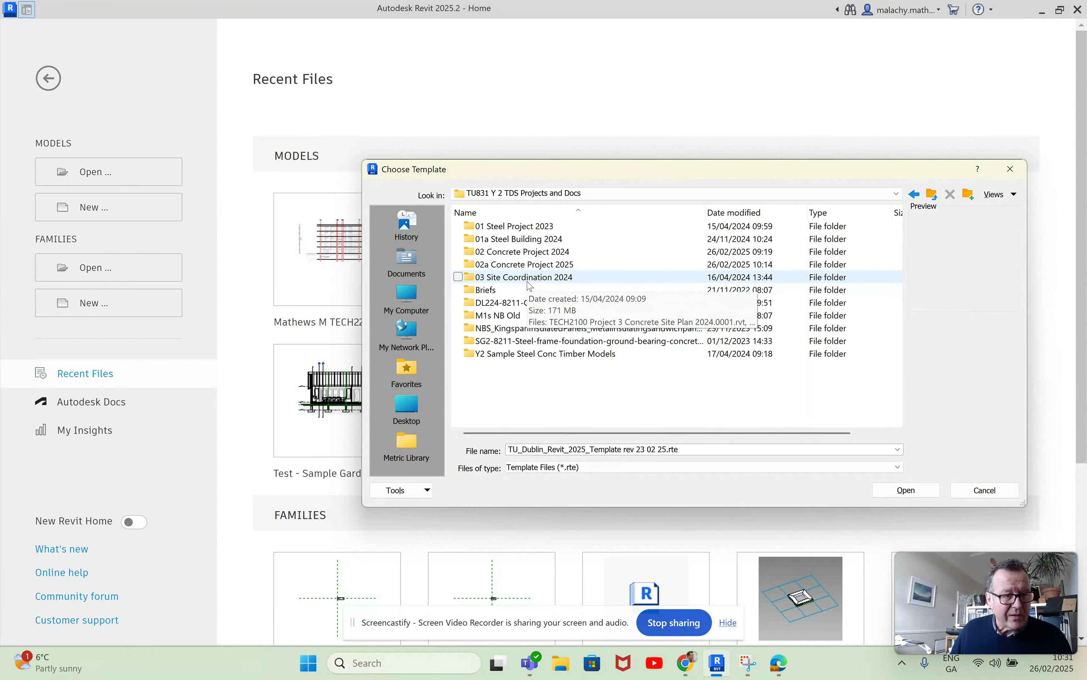
{"action": "double_click", "coordinate": [529, 266]}
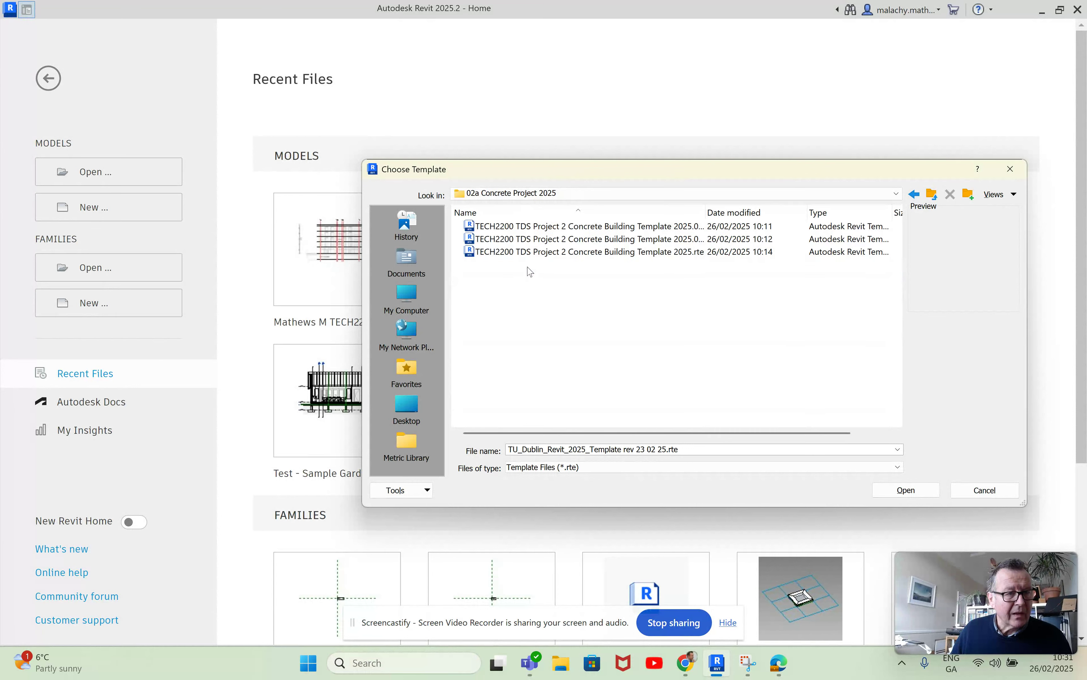
Create the project from the template TECH2200 TDS Project 2 Concrete Building Template 2025.rte.
{"action": "left_click_drag", "start_coordinate": [711, 210], "coordinate": [810, 209]}
{"action": "left_click", "coordinate": [660, 253]}
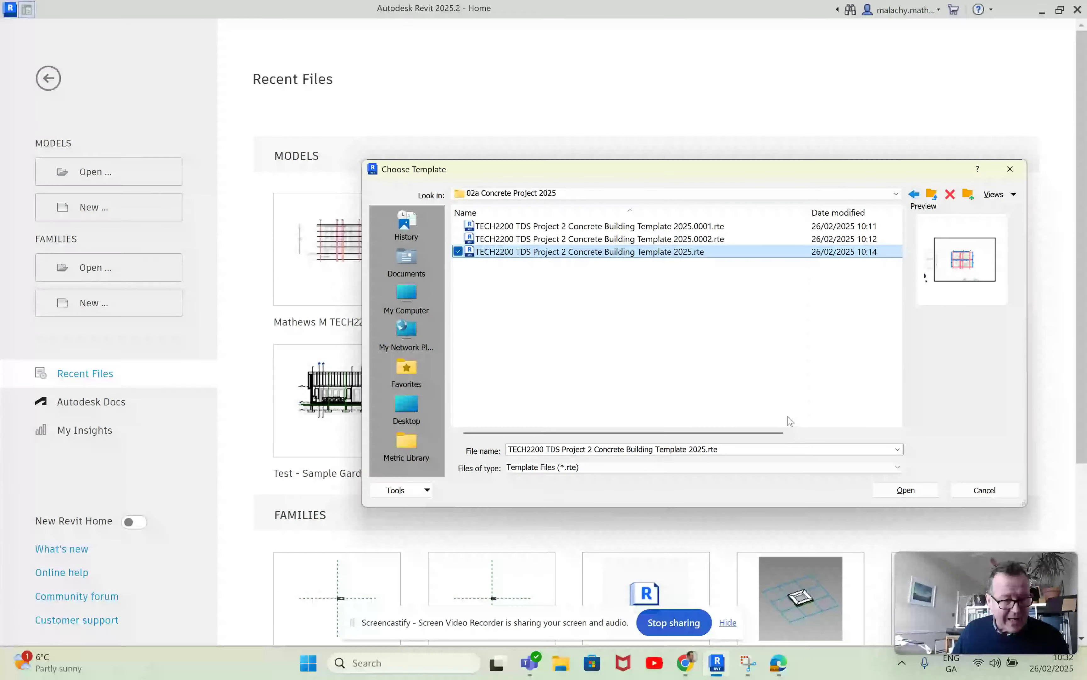
{"action": "left_click", "coordinate": [906, 490]}
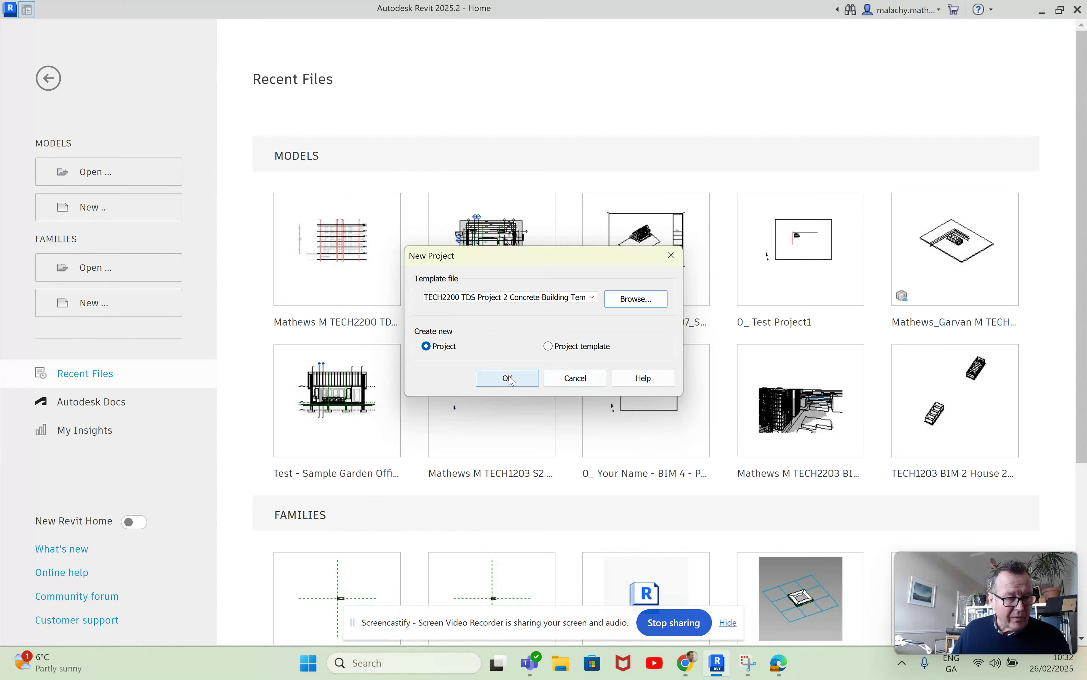
{"action": "left_click", "coordinate": [510, 380]}
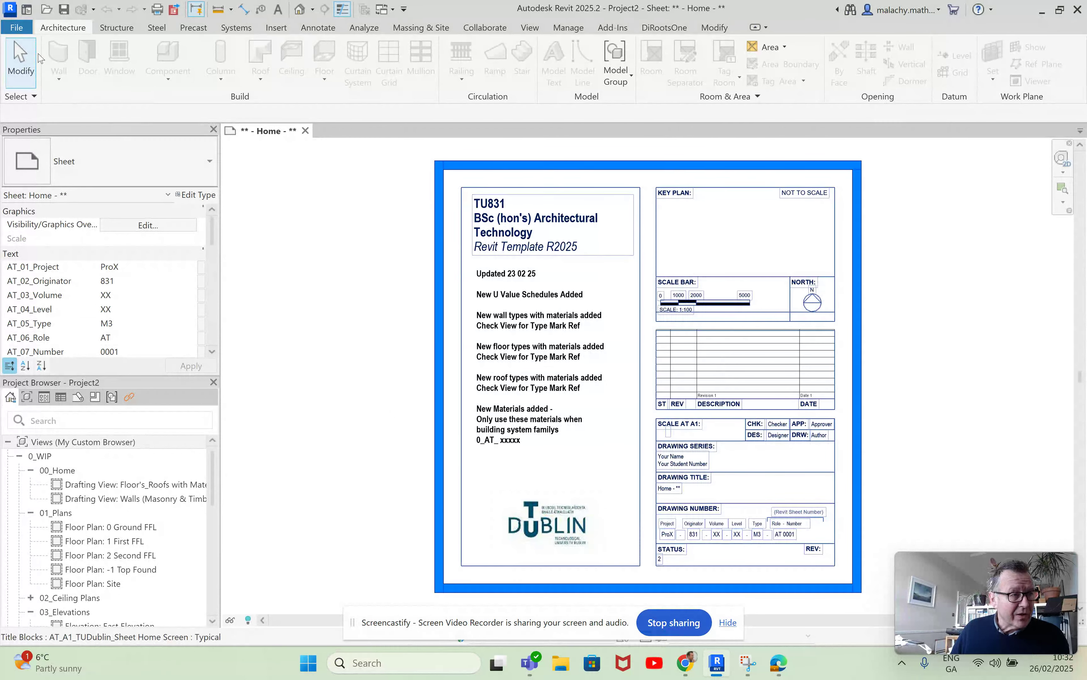
Save the new project in 02a Concrete Project 2025, replacing the existing name-prefixed TECH2200 TDS Project 2 Concrete Building 2025.rvt.
{"action": "left_click", "coordinate": [17, 32]}
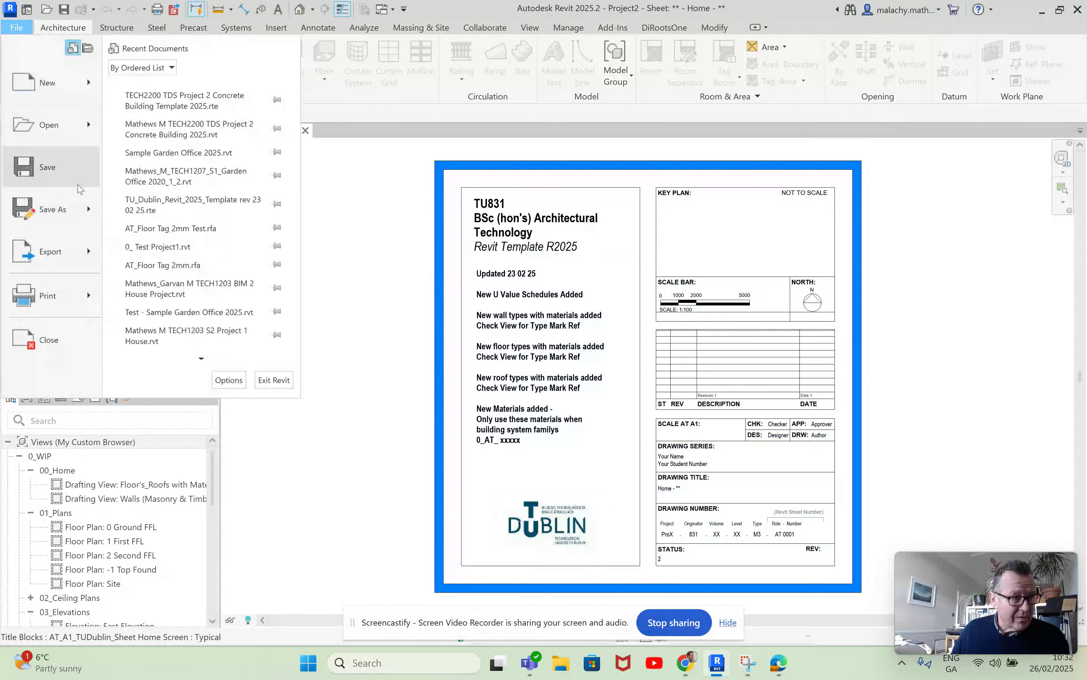
{"action": "mouse_move", "coordinate": [74, 220]}
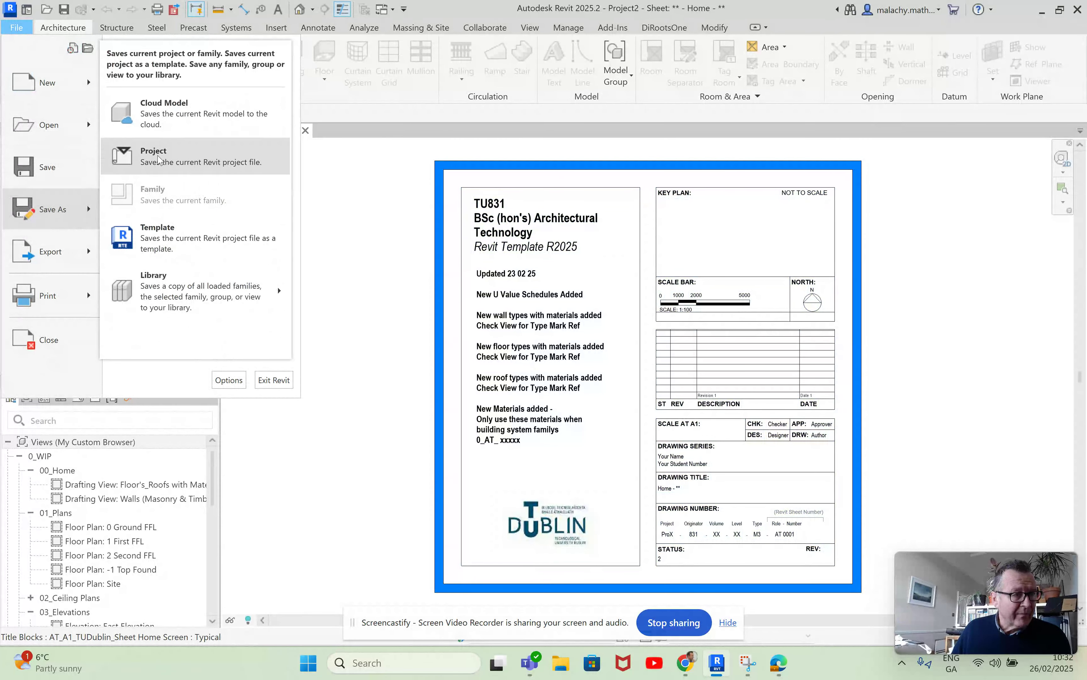
{"action": "left_click", "coordinate": [167, 160]}
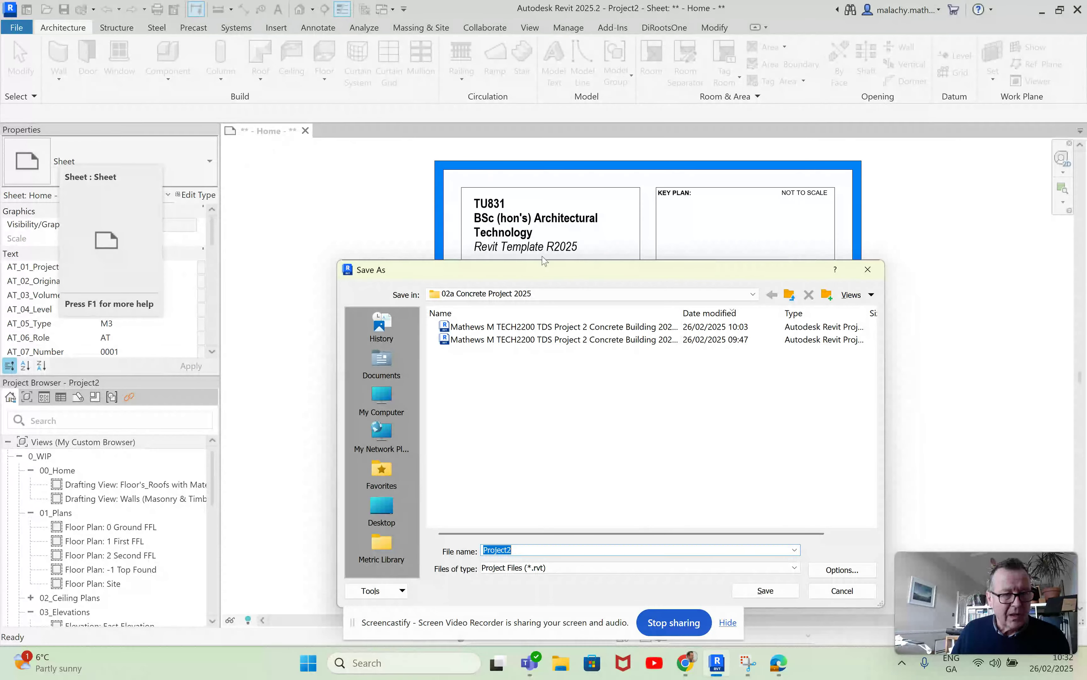
{"action": "left_click_drag", "start_coordinate": [681, 312], "coordinate": [747, 311]}
{"action": "left_click", "coordinate": [629, 327]}
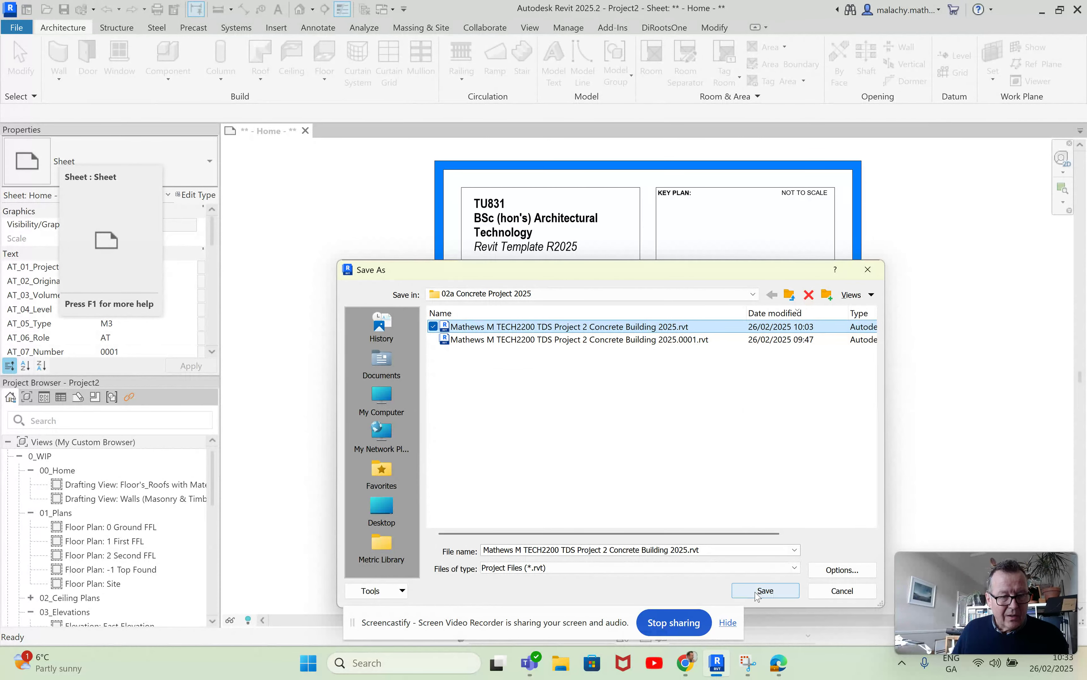
{"action": "left_click", "coordinate": [765, 591]}
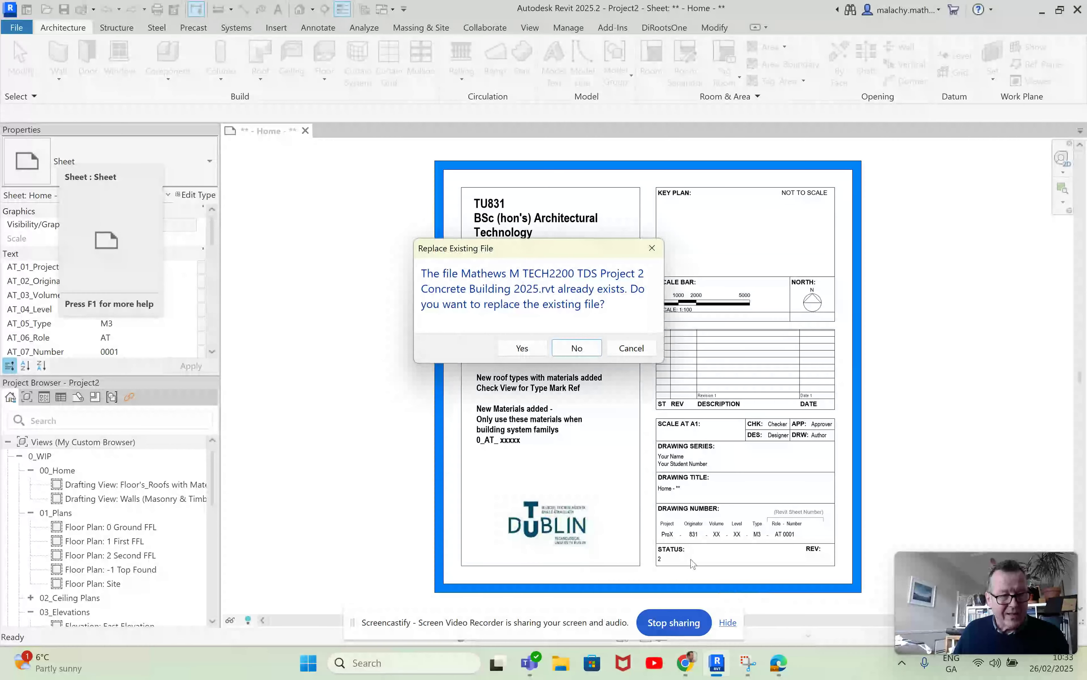
{"action": "left_click", "coordinate": [521, 351]}
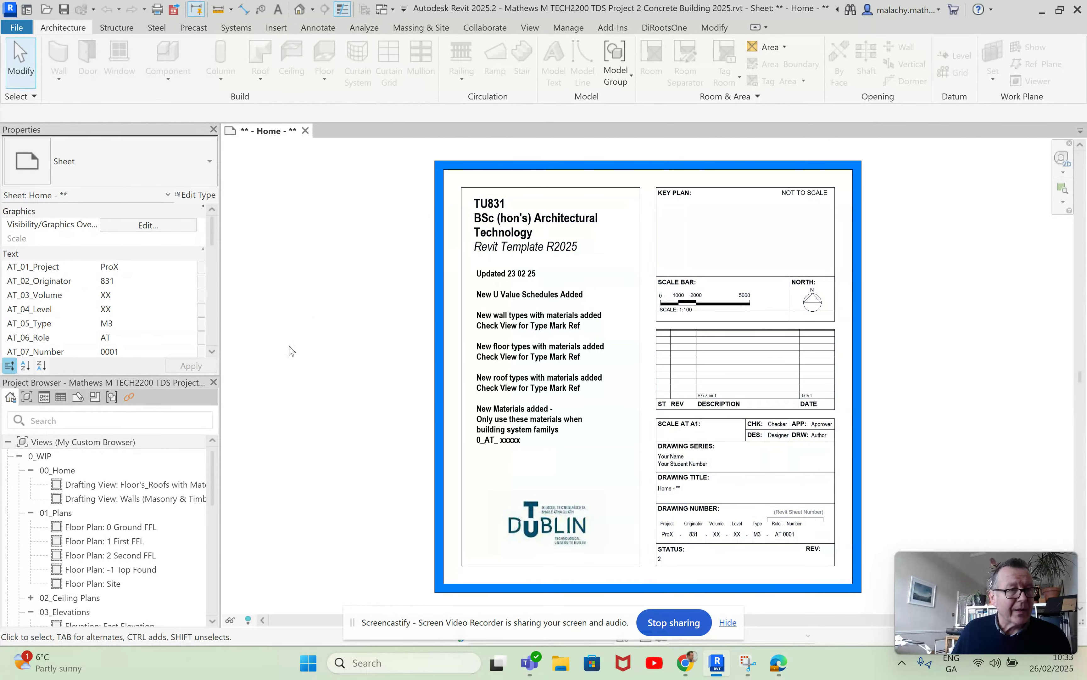
Enable collaboration for the project with the In the cloud option.
{"action": "left_click", "coordinate": [485, 27]}
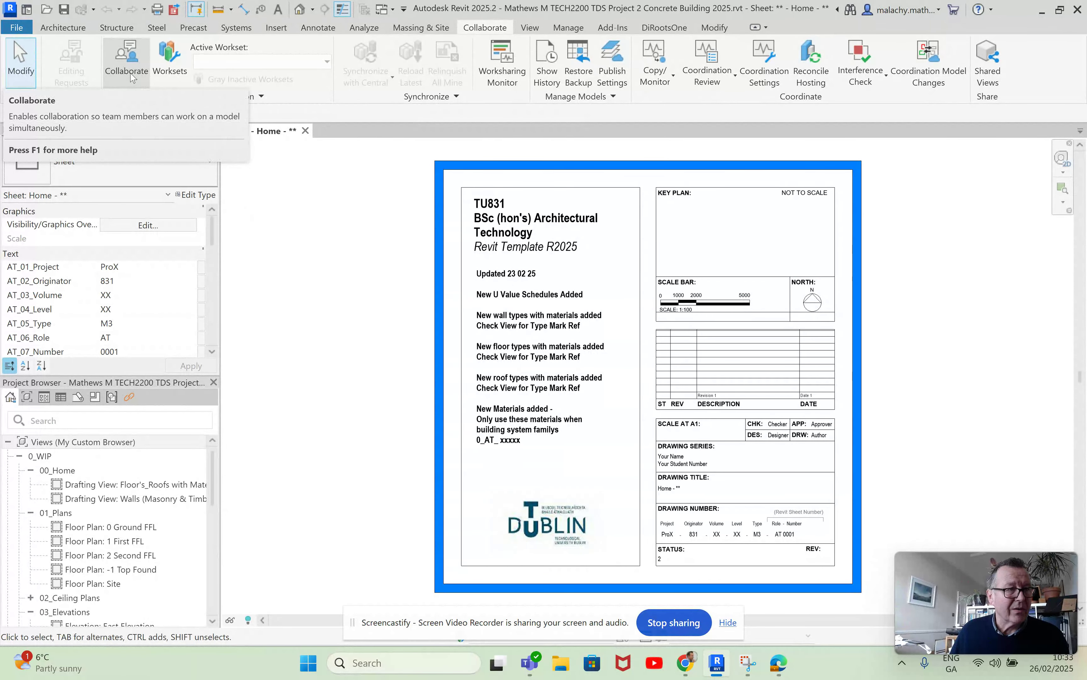
{"action": "left_click", "coordinate": [137, 83]}
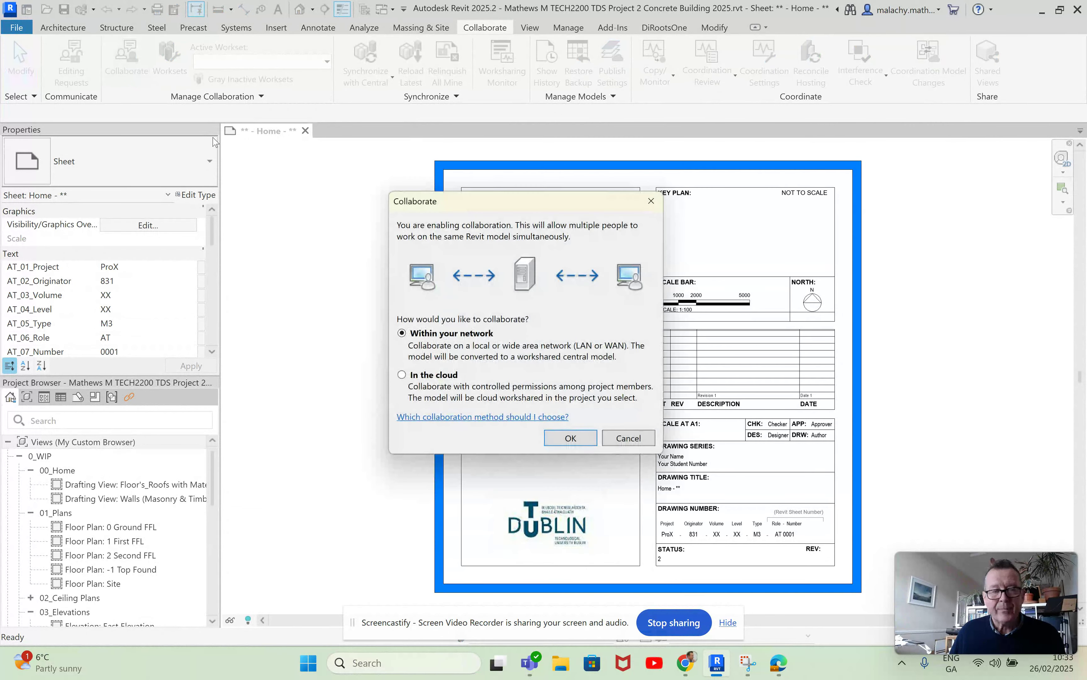
{"action": "left_click", "coordinate": [402, 376]}
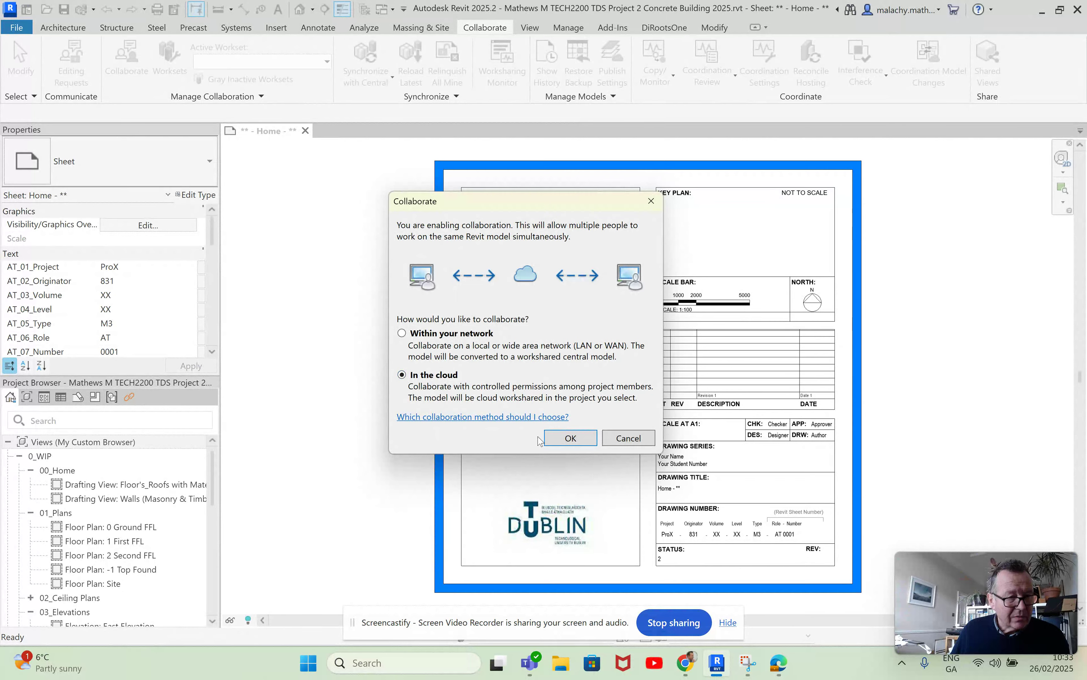
{"action": "left_click", "coordinate": [574, 443]}
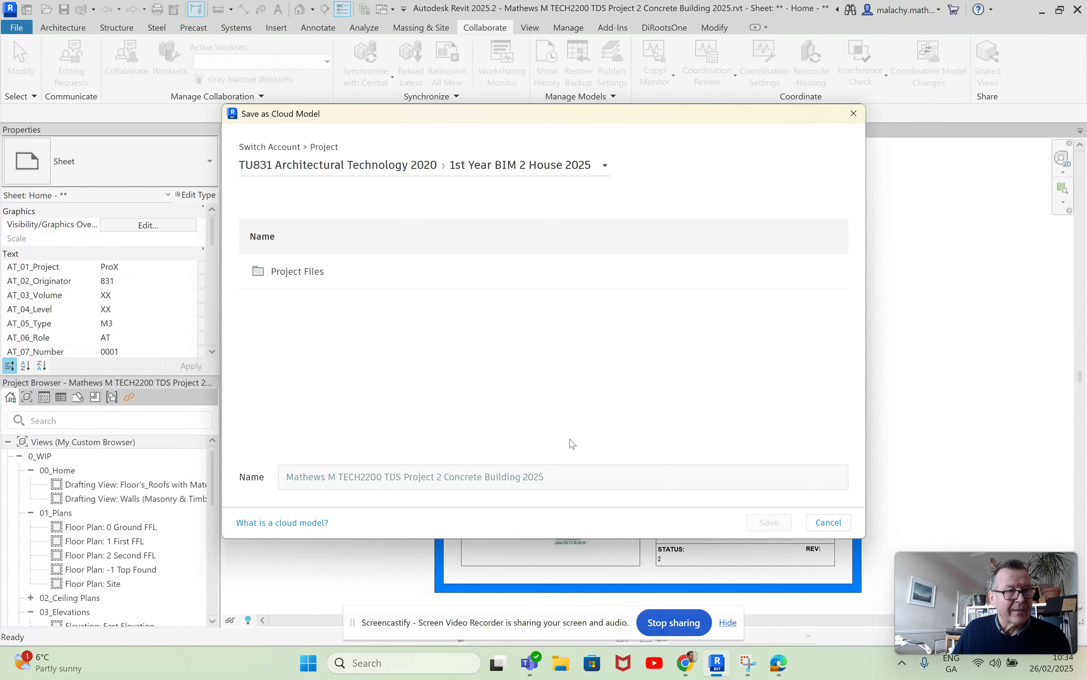
Save the cloud model in the 23-TU831 project bearing the account holder's name, under Project Files > 002-2nd Year Building Models.
{"action": "left_click", "coordinate": [505, 171]}
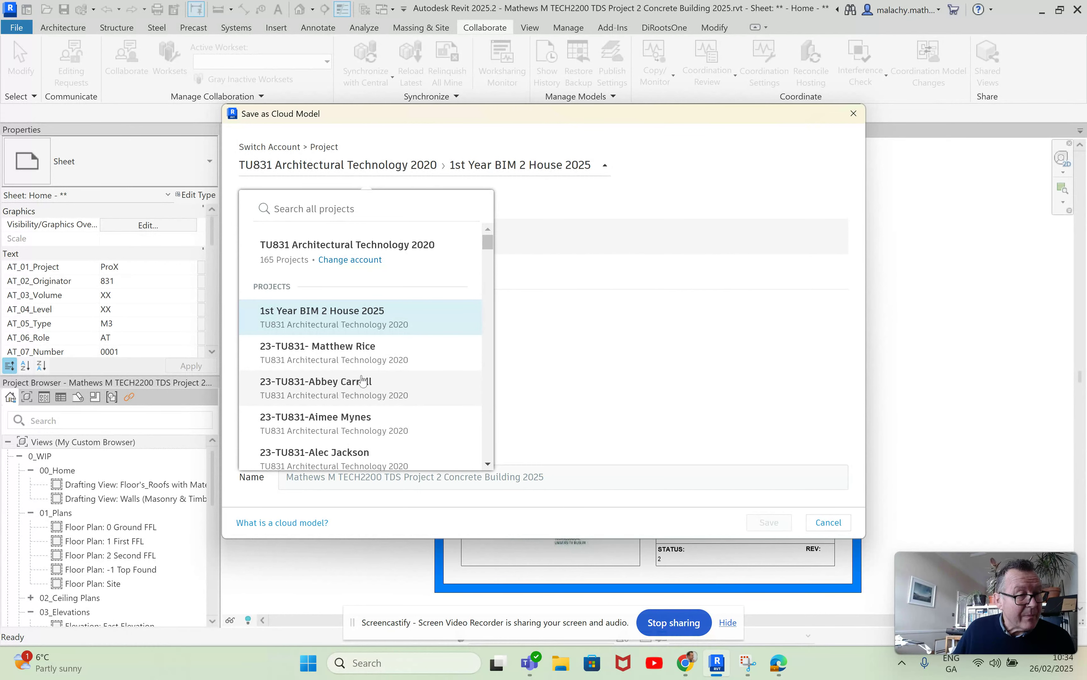
{"action": "scroll", "coordinate": [370, 383], "scroll_direction": "down", "scroll_amount": 5}
{"action": "scroll", "coordinate": [370, 383], "scroll_direction": "down", "scroll_amount": 15}
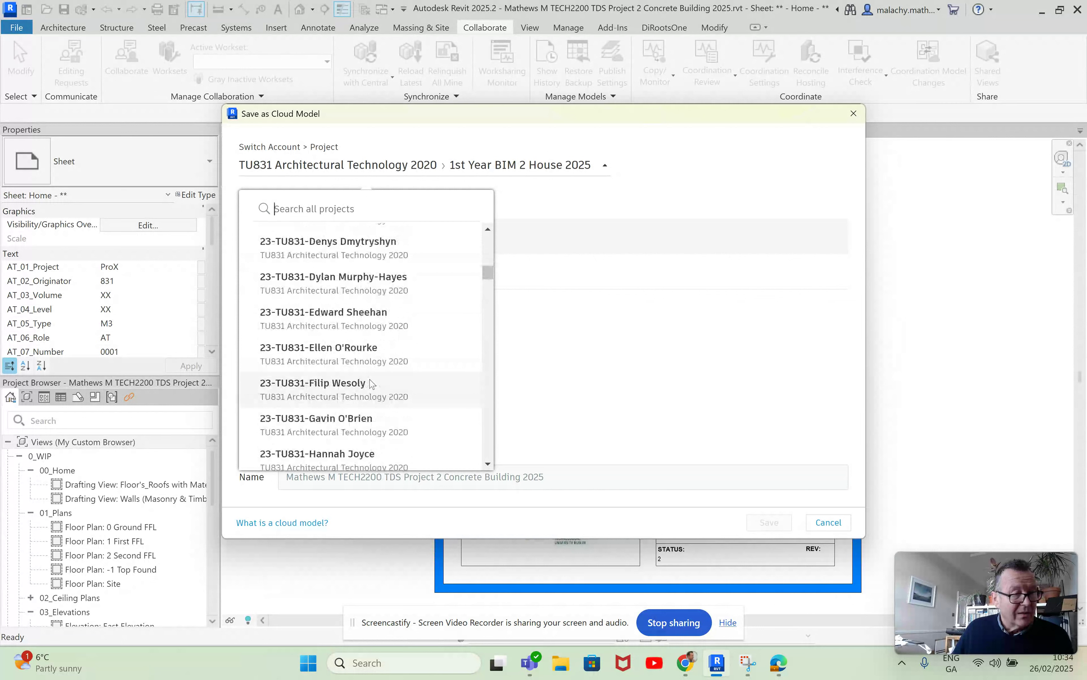
{"action": "scroll", "coordinate": [362, 356], "scroll_direction": "up", "scroll_amount": 3}
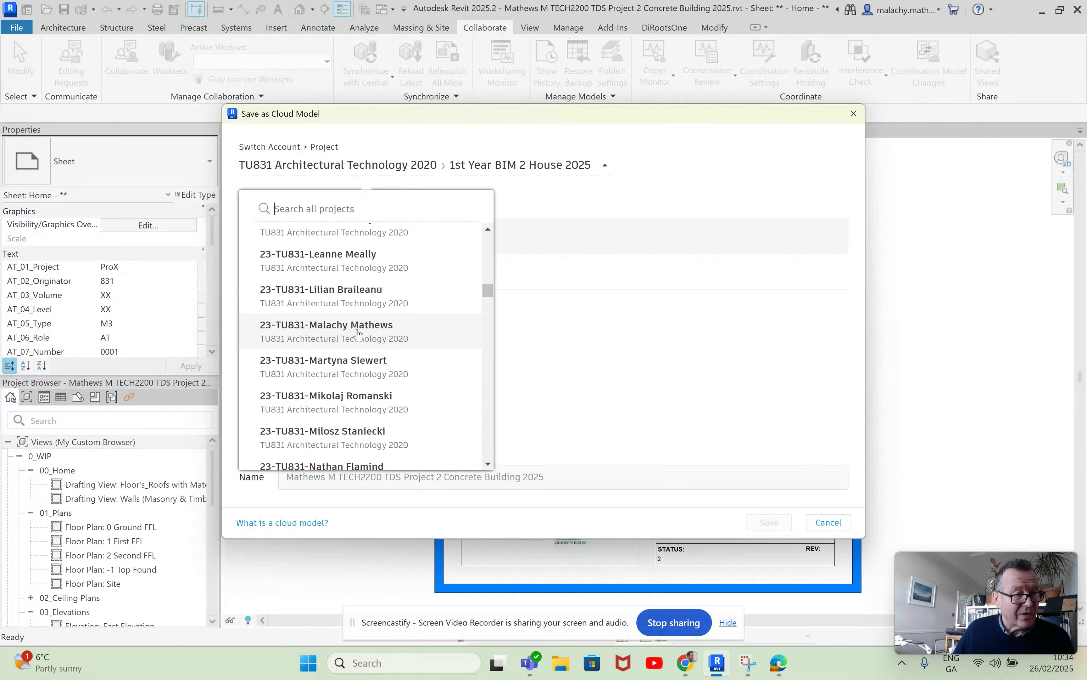
{"action": "left_click", "coordinate": [358, 333]}
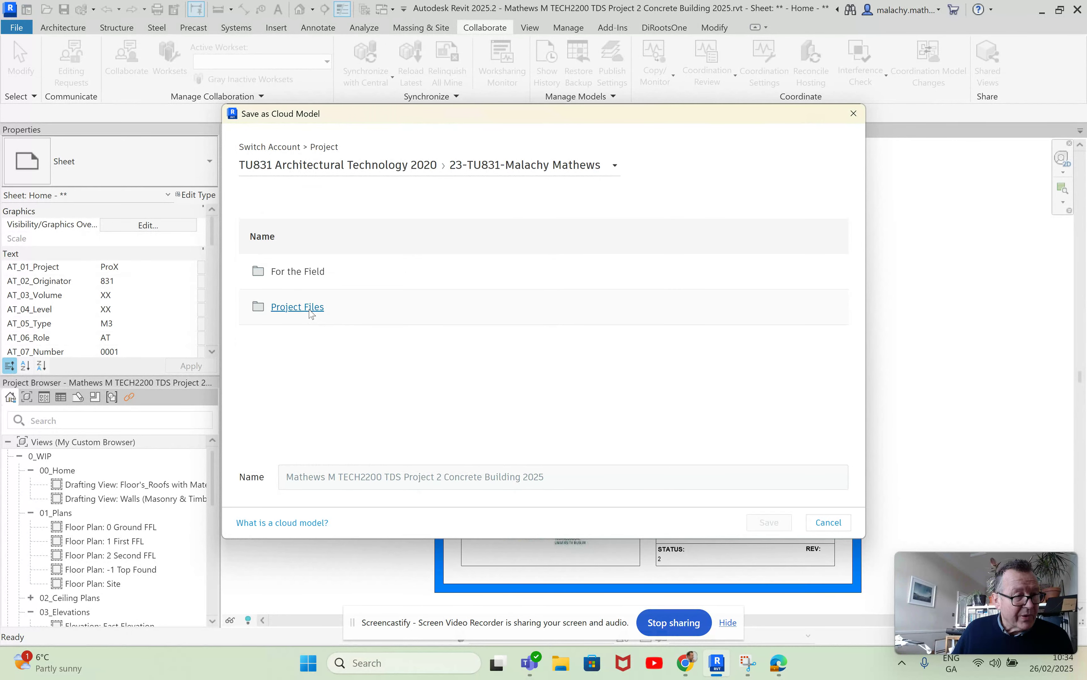
{"action": "left_click", "coordinate": [310, 310]}
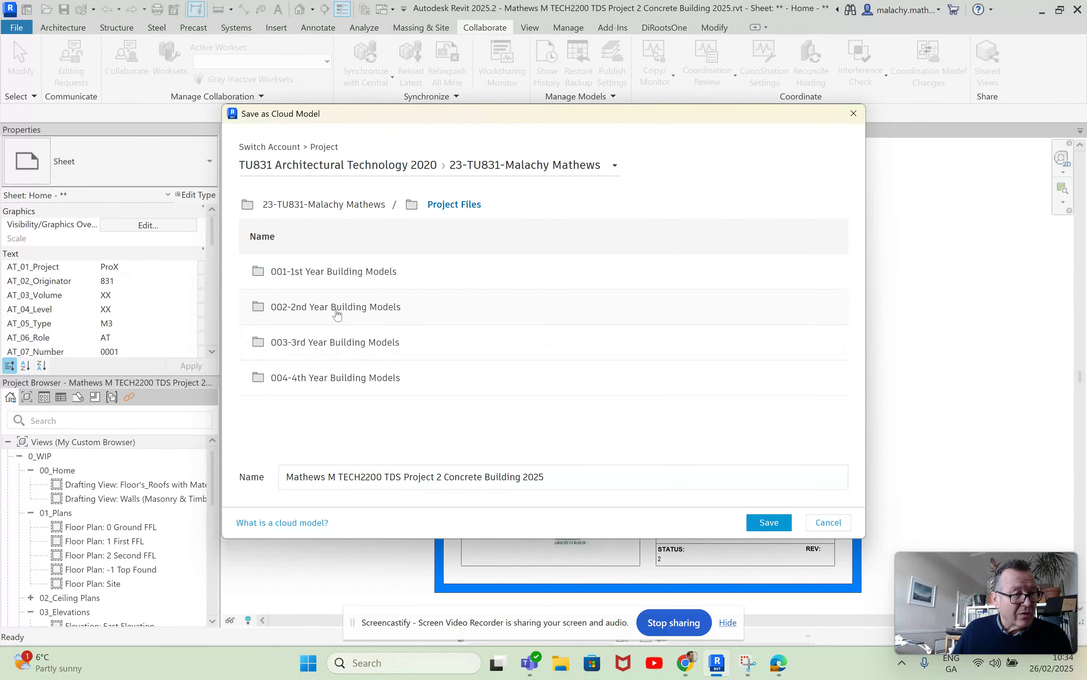
{"action": "left_click", "coordinate": [338, 309]}
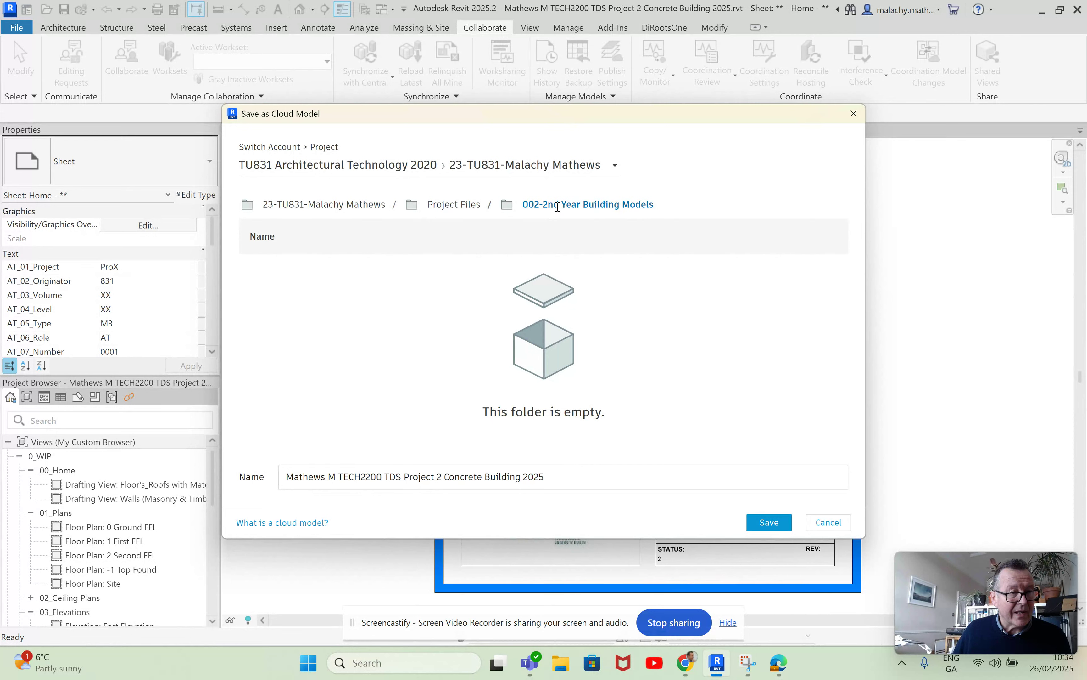
{"action": "left_click", "coordinate": [768, 523]}
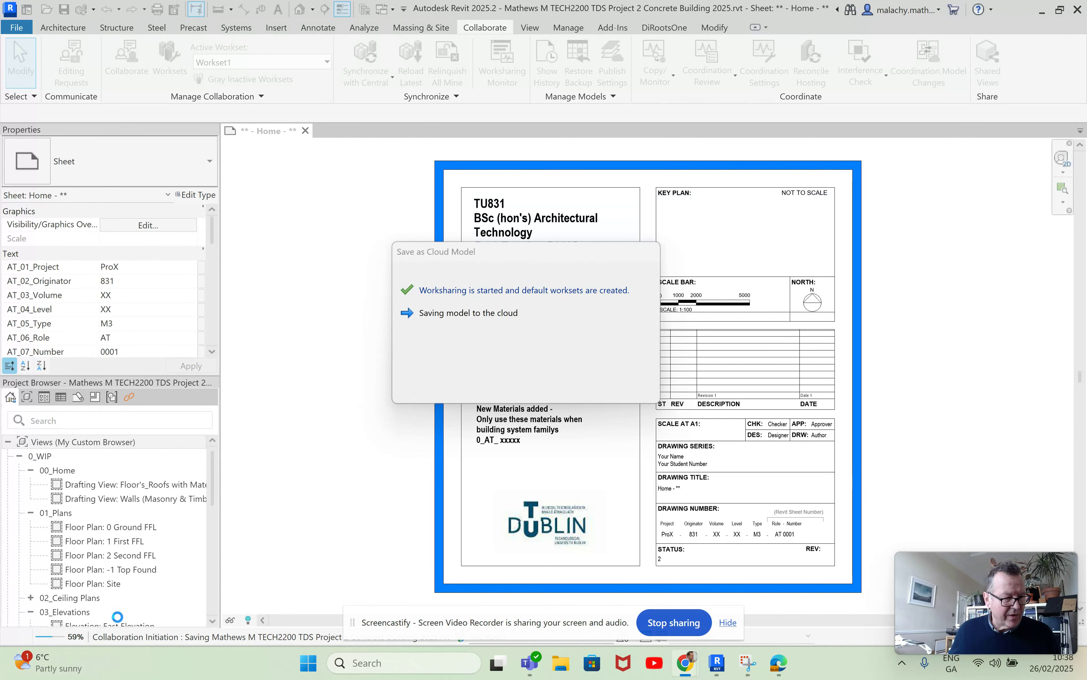
{"action": "left_click", "coordinate": [94, 653]}
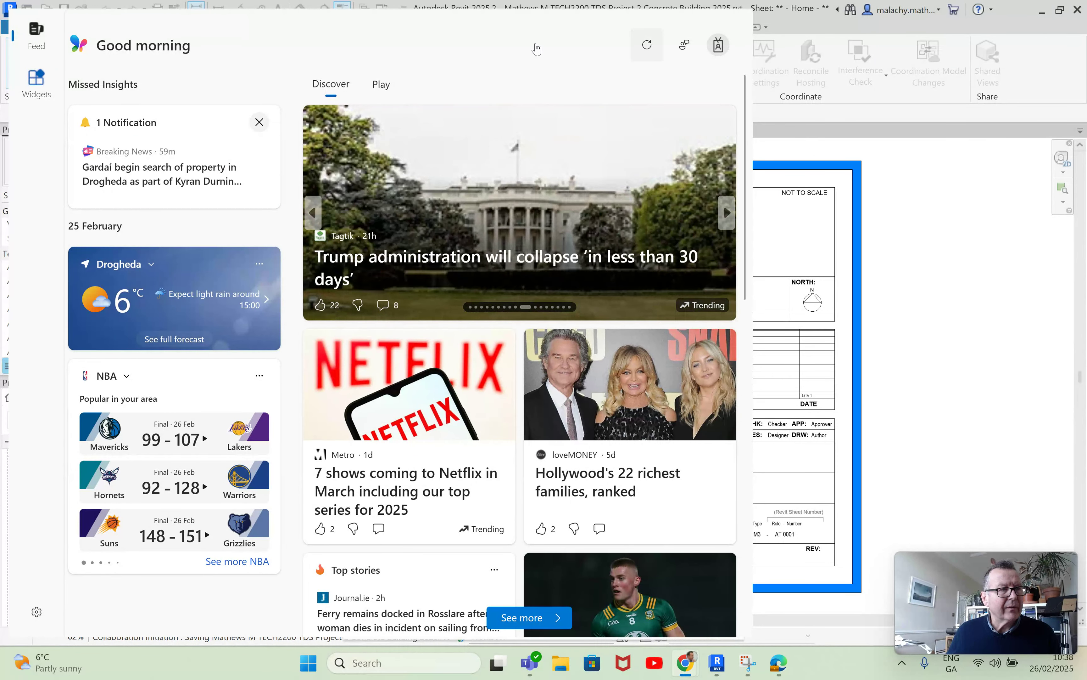
{"action": "left_click_drag", "start_coordinate": [278, 42], "coordinate": [361, 113]}
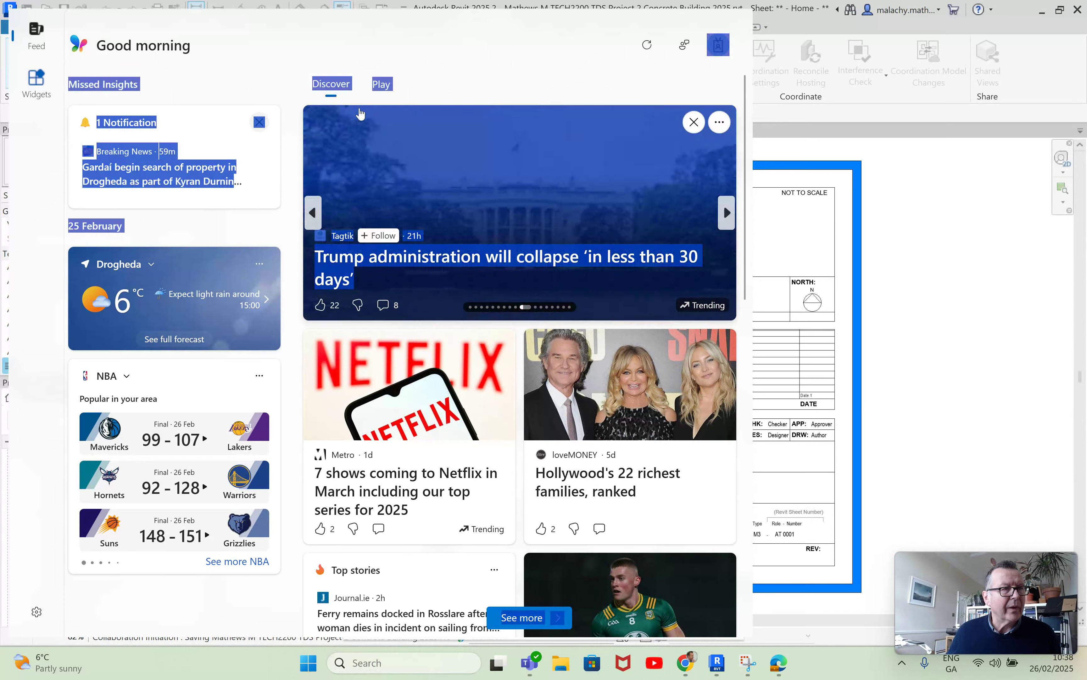
Dismiss the news and widgets overlay, wait for the cloud save, and close the Save as Cloud Model dialog.
{"action": "left_click", "coordinate": [893, 159]}
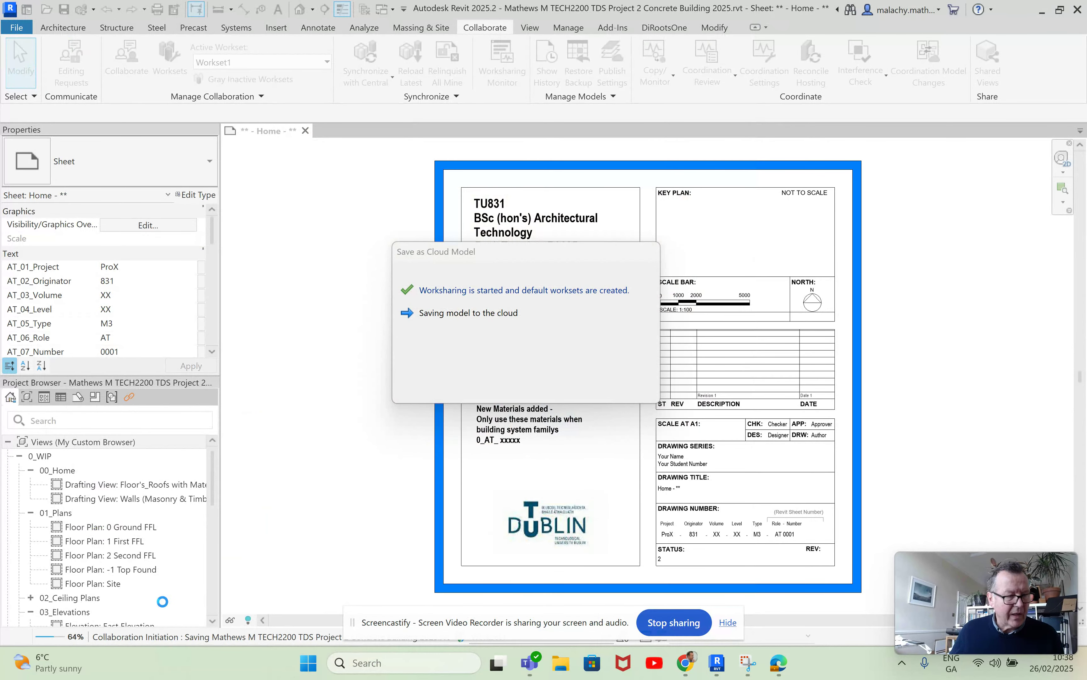
{"action": "mouse_move", "coordinate": [58, 663]}
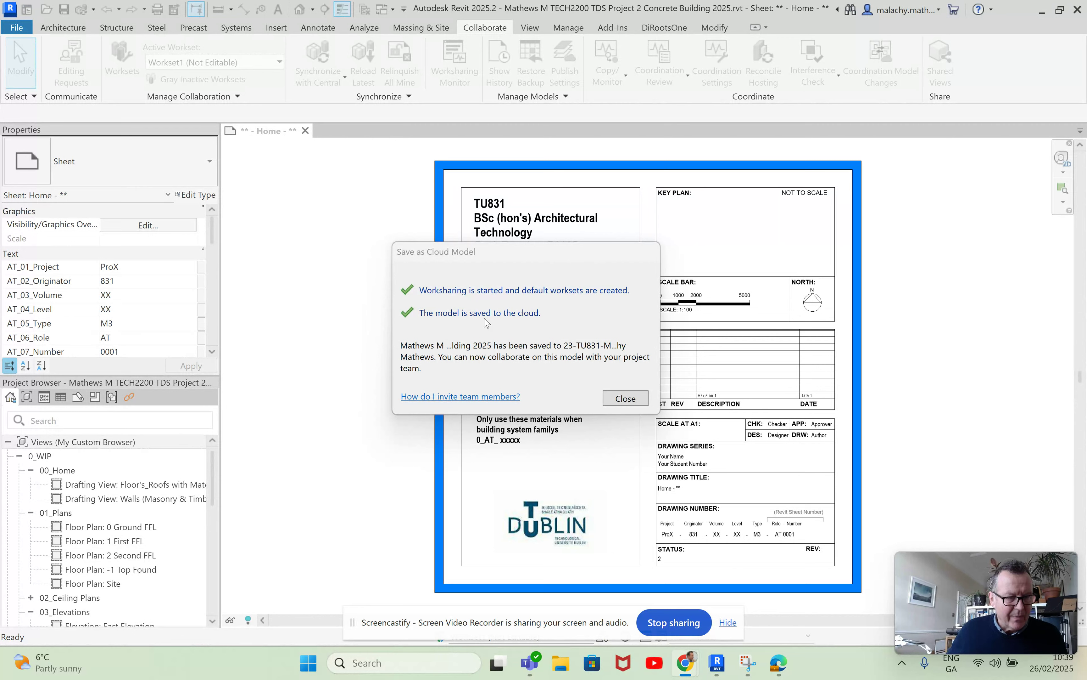
{"action": "left_click", "coordinate": [624, 398]}
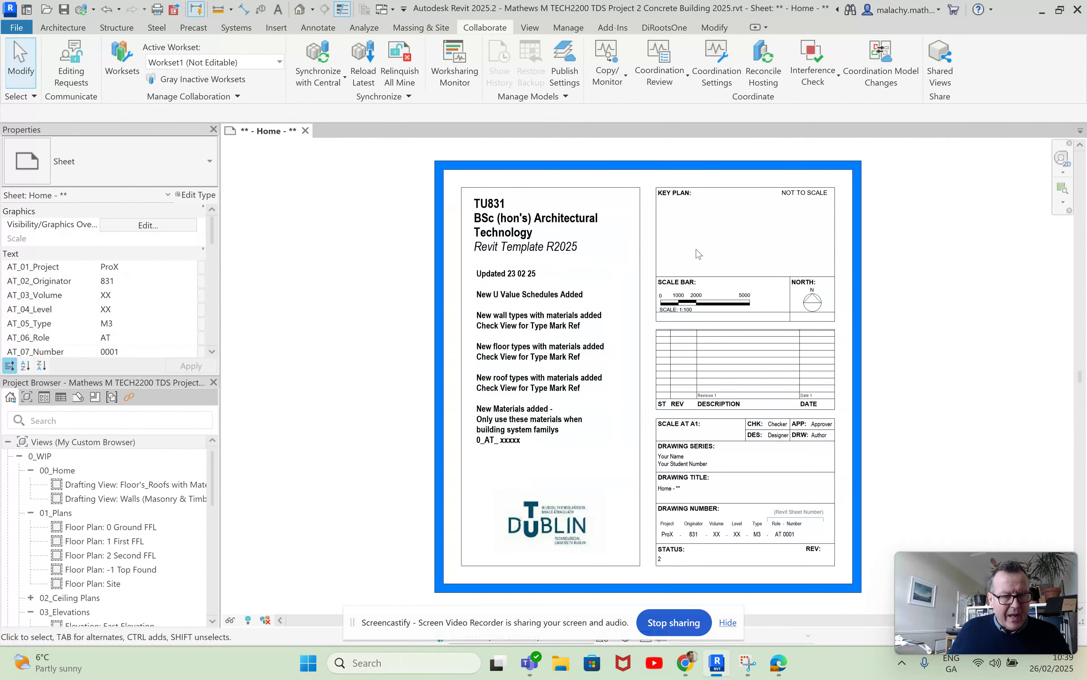
Open the 0 Ground FFL floor plan and temporarily hide its PDF underlay image.
{"action": "double_click", "coordinate": [134, 527]}
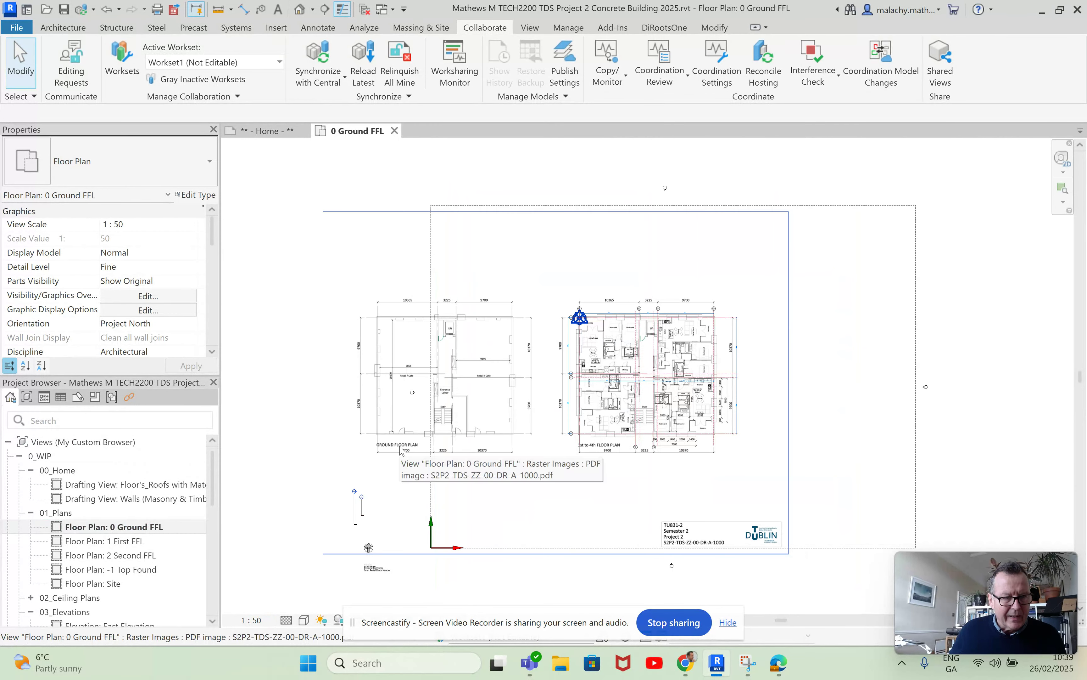
{"action": "scroll", "coordinate": [742, 462], "scroll_direction": "up", "scroll_amount": 2}
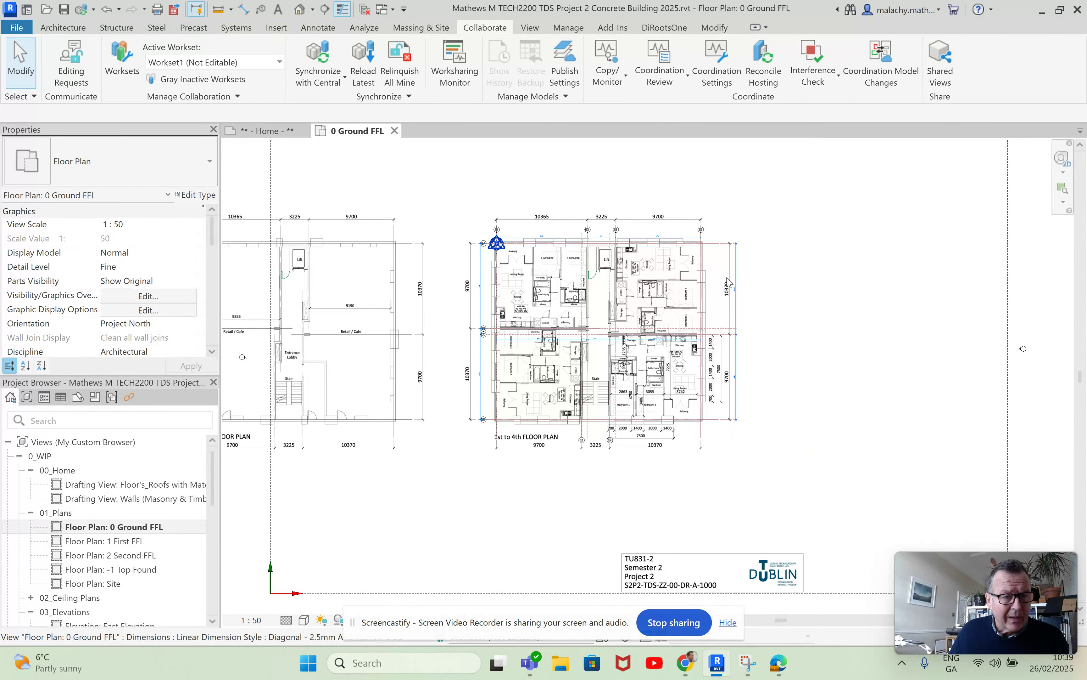
{"action": "scroll", "coordinate": [698, 237], "scroll_direction": "up", "scroll_amount": 3}
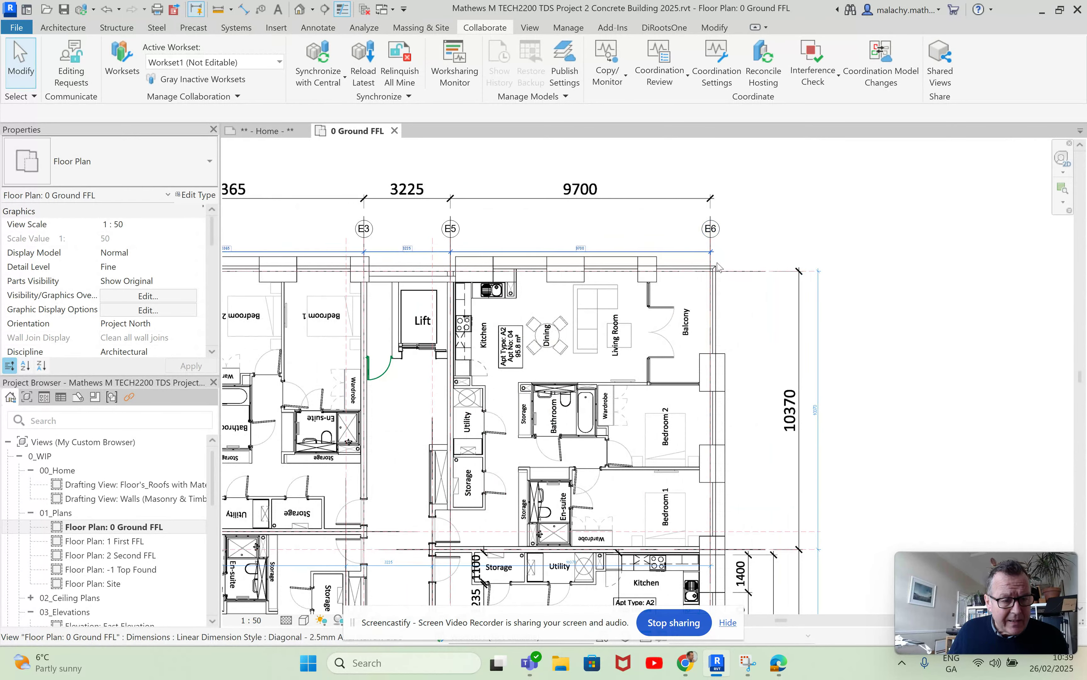
{"action": "left_click", "coordinate": [402, 459]}
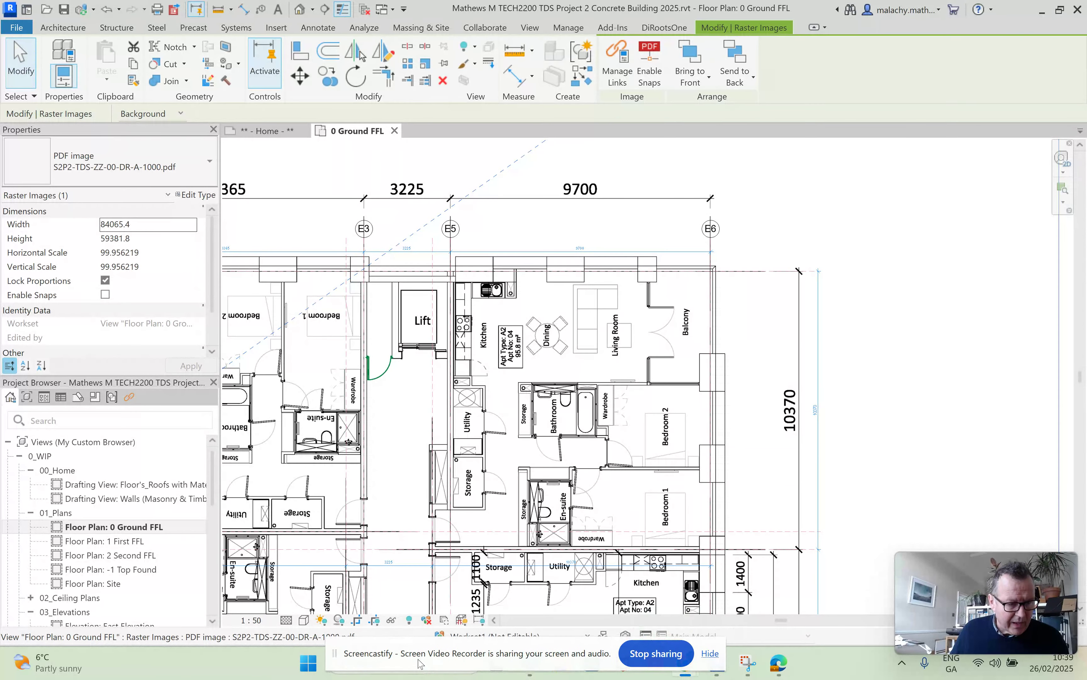
{"action": "left_click", "coordinate": [391, 623]}
{"action": "left_click", "coordinate": [411, 589]}
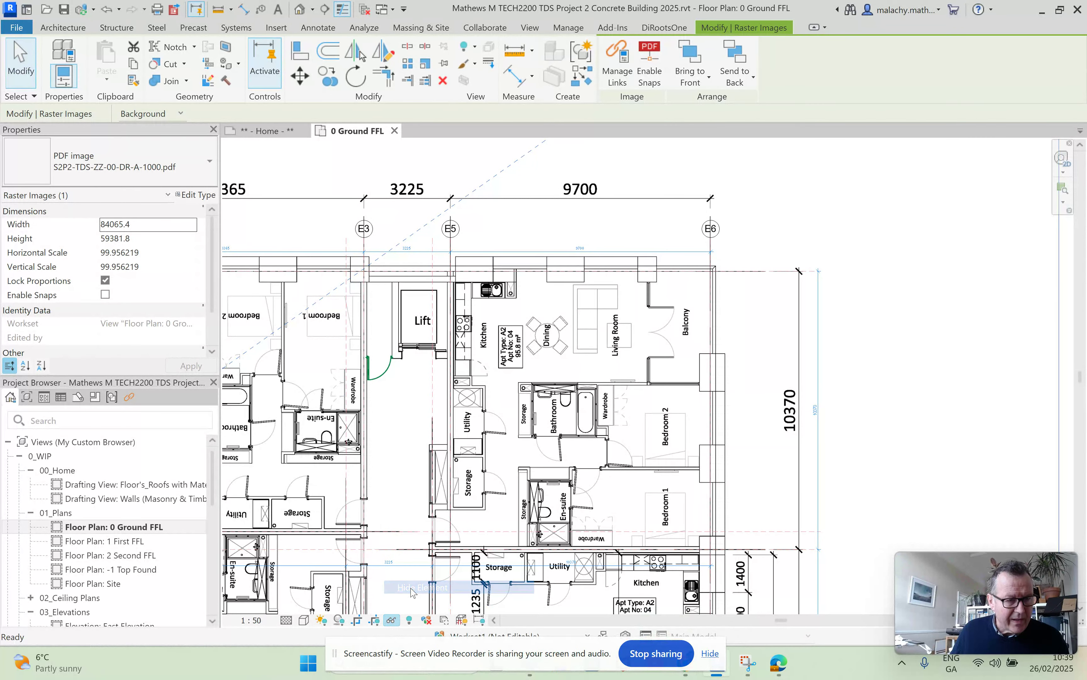
Move the horizontal dimension string below grid line EC down to just below grid line ED.
{"action": "scroll", "coordinate": [685, 431], "scroll_direction": "down", "scroll_amount": 2}
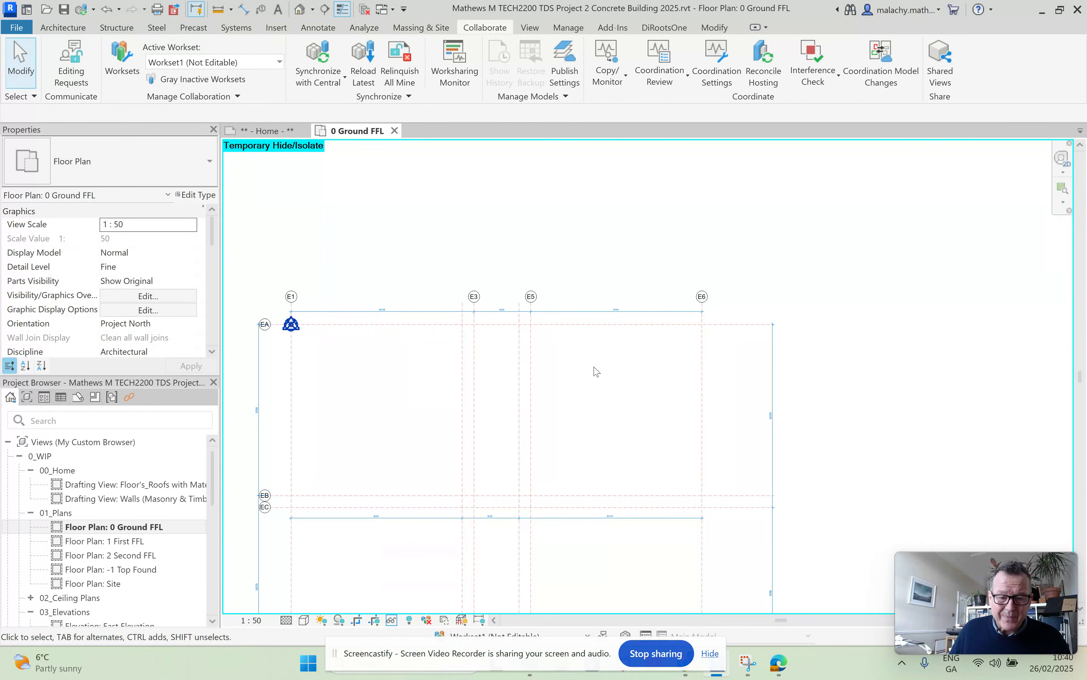
{"action": "middle_click_drag", "start_coordinate": [602, 386], "coordinate": [618, 281]}
{"action": "scroll", "coordinate": [617, 301], "scroll_direction": "down", "scroll_amount": 1}
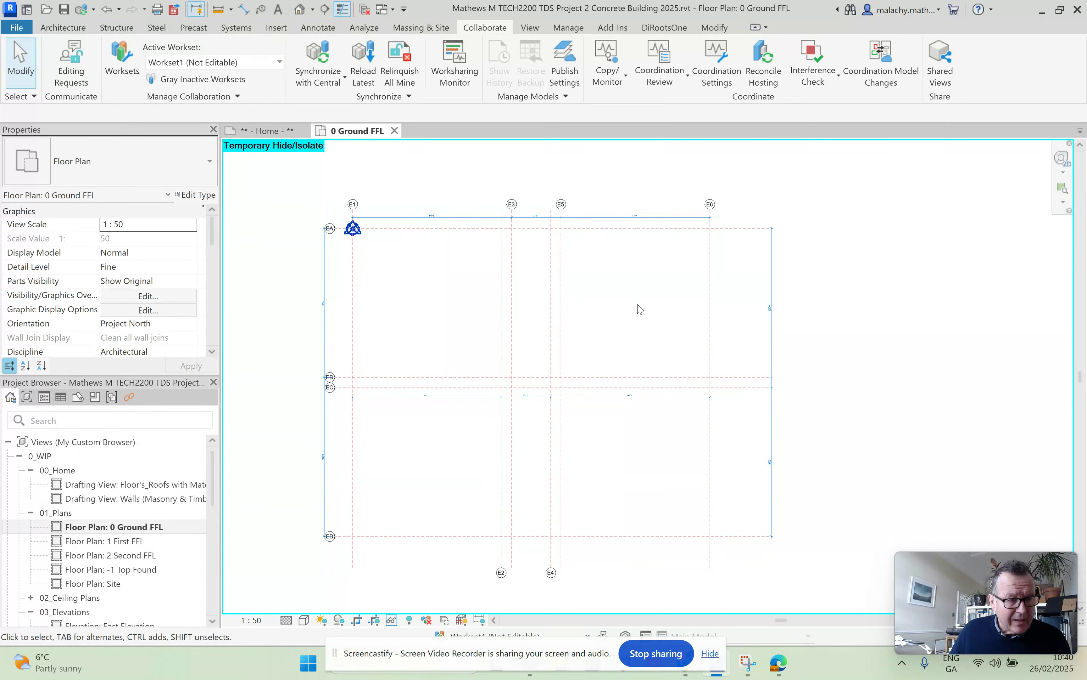
{"action": "left_click", "coordinate": [601, 397]}
{"action": "left_click_drag", "start_coordinate": [602, 403], "coordinate": [591, 557]}
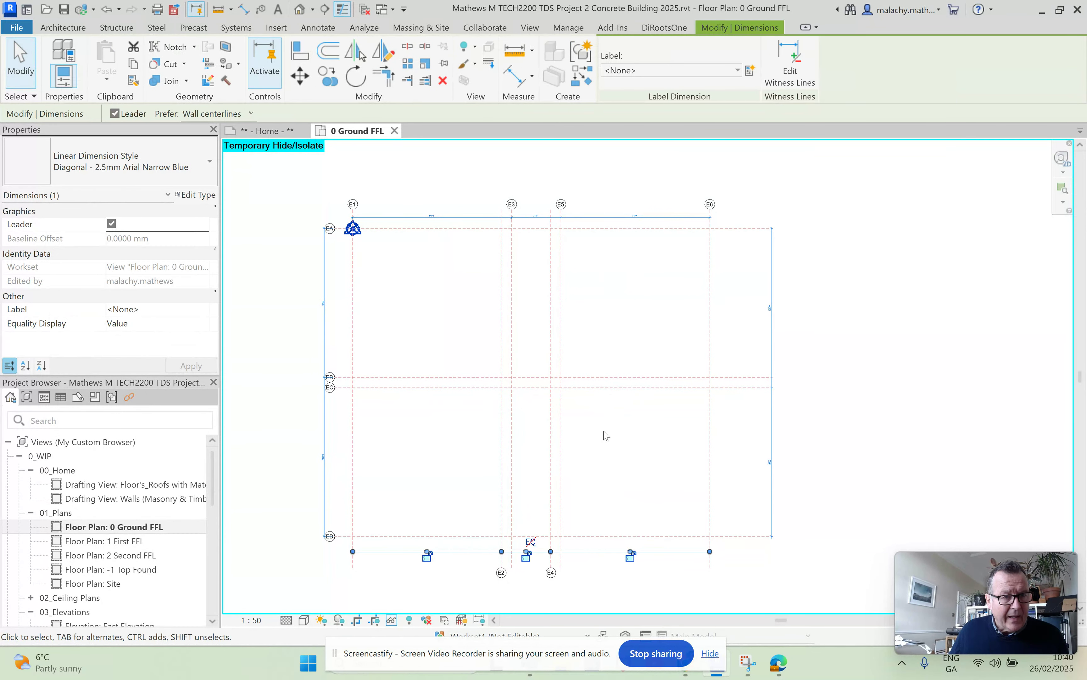
Open the South Elevation, temporarily hide its PDF underlay image, and examine the level lines.
{"action": "scroll", "coordinate": [128, 531], "scroll_direction": "down", "scroll_amount": 10}
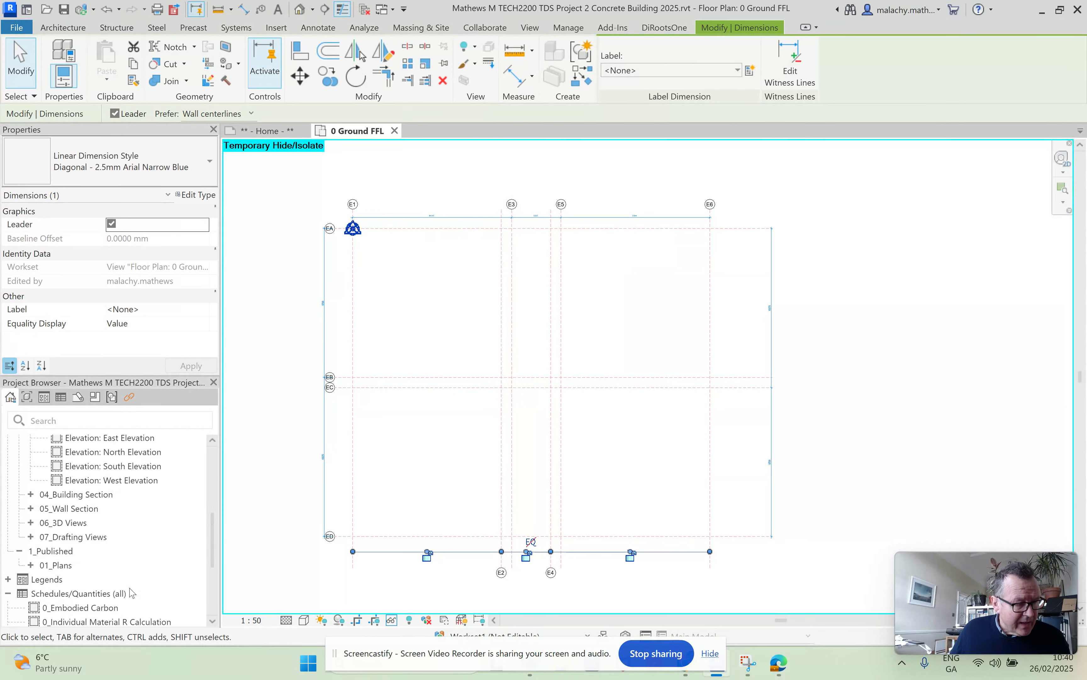
{"action": "scroll", "coordinate": [125, 494], "scroll_direction": "up", "scroll_amount": 4}
{"action": "double_click", "coordinate": [118, 466]}
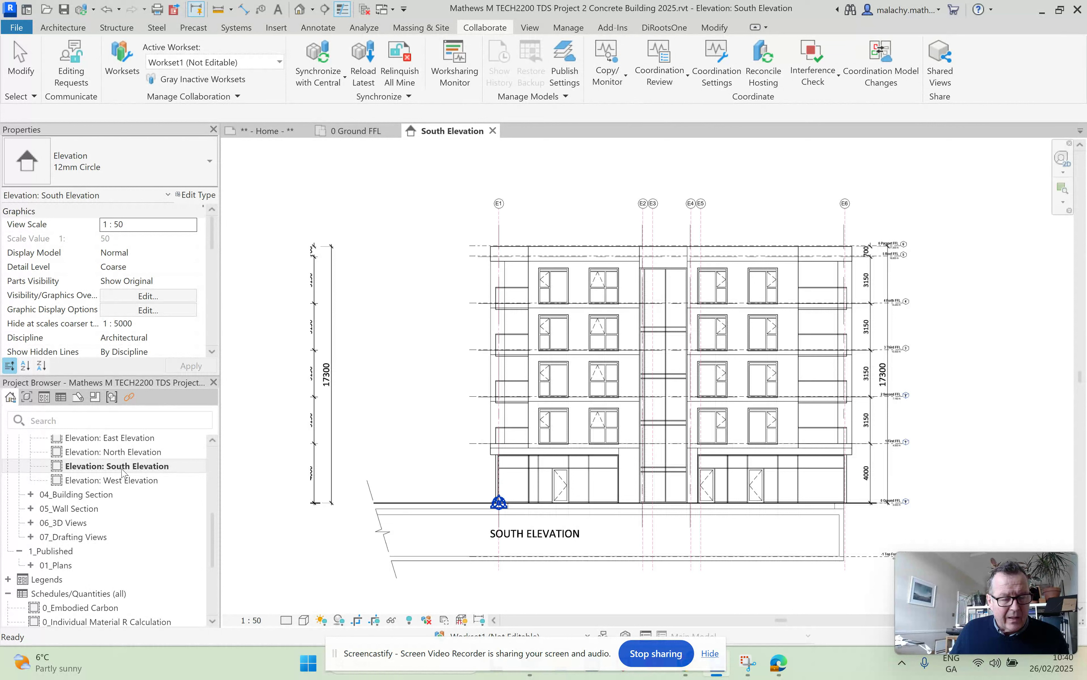
{"action": "left_click", "coordinate": [474, 463]}
{"action": "left_click", "coordinate": [392, 621]}
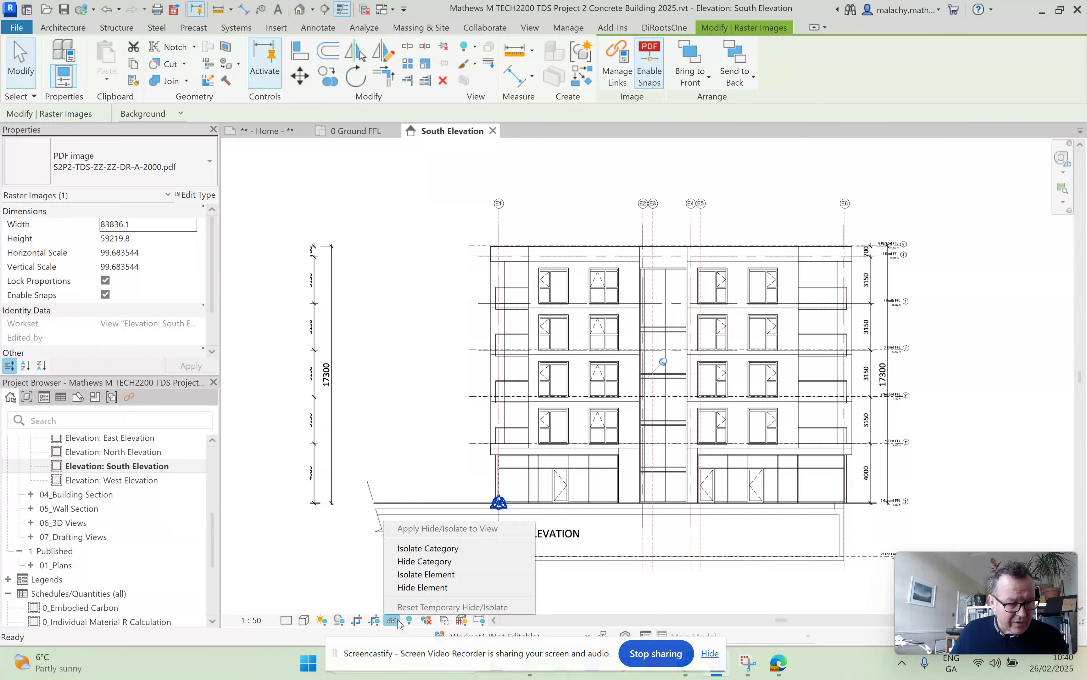
{"action": "left_click", "coordinate": [414, 587]}
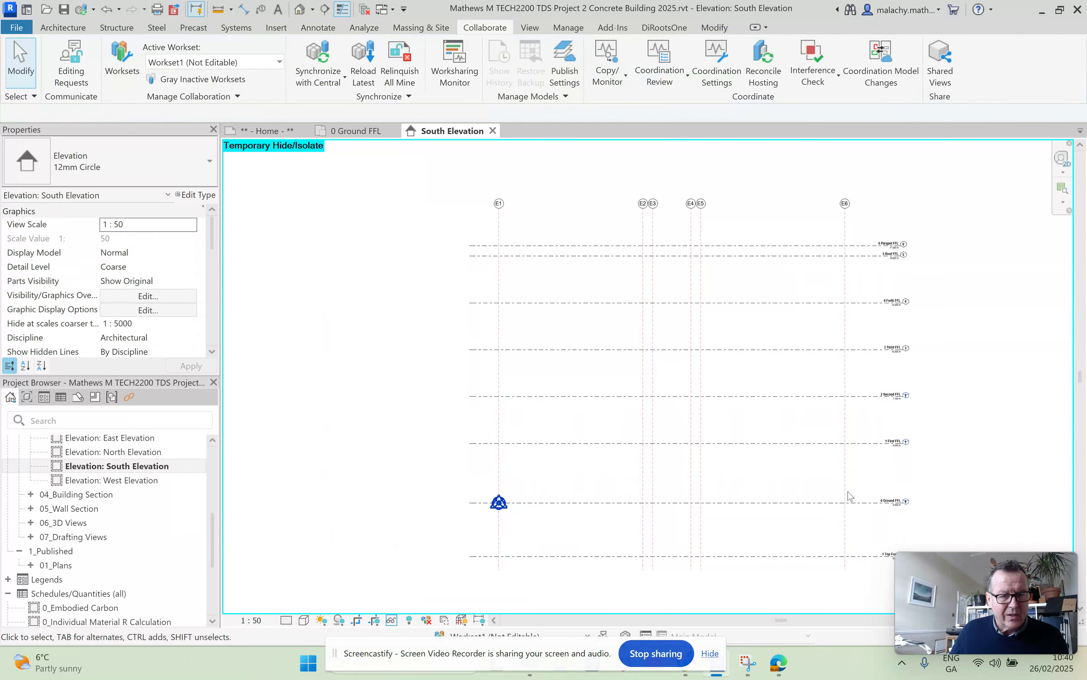
{"action": "middle_click_drag", "start_coordinate": [806, 532], "coordinate": [803, 532]}
{"action": "scroll", "coordinate": [845, 539], "scroll_direction": "up", "scroll_amount": 4}
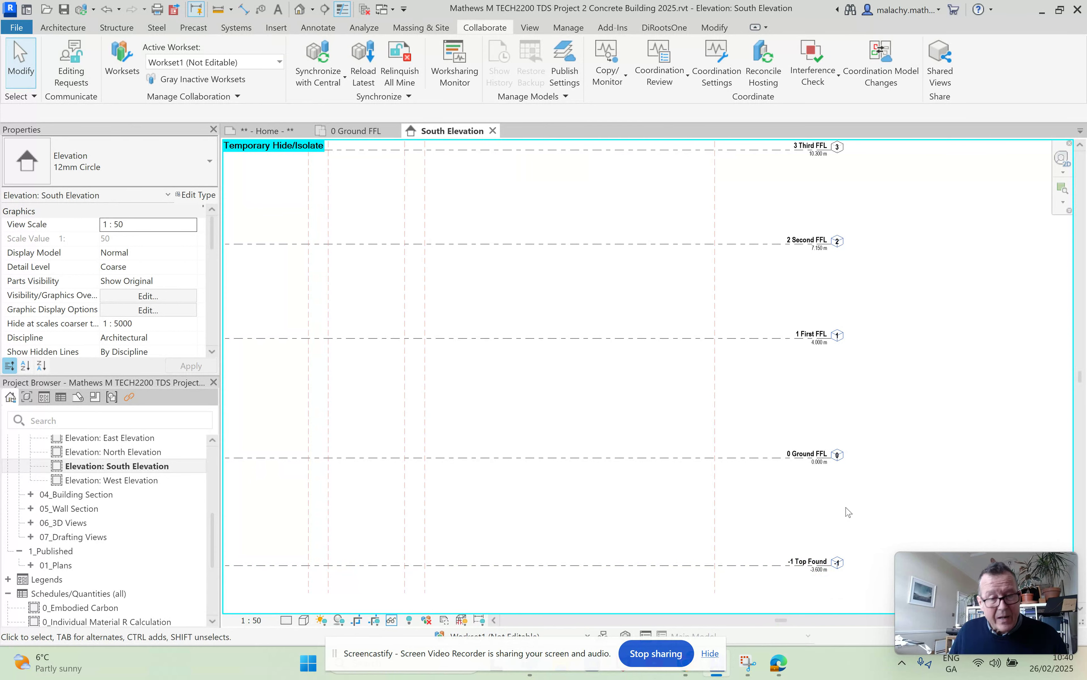
{"action": "scroll", "coordinate": [848, 511], "scroll_direction": "down", "scroll_amount": 2}
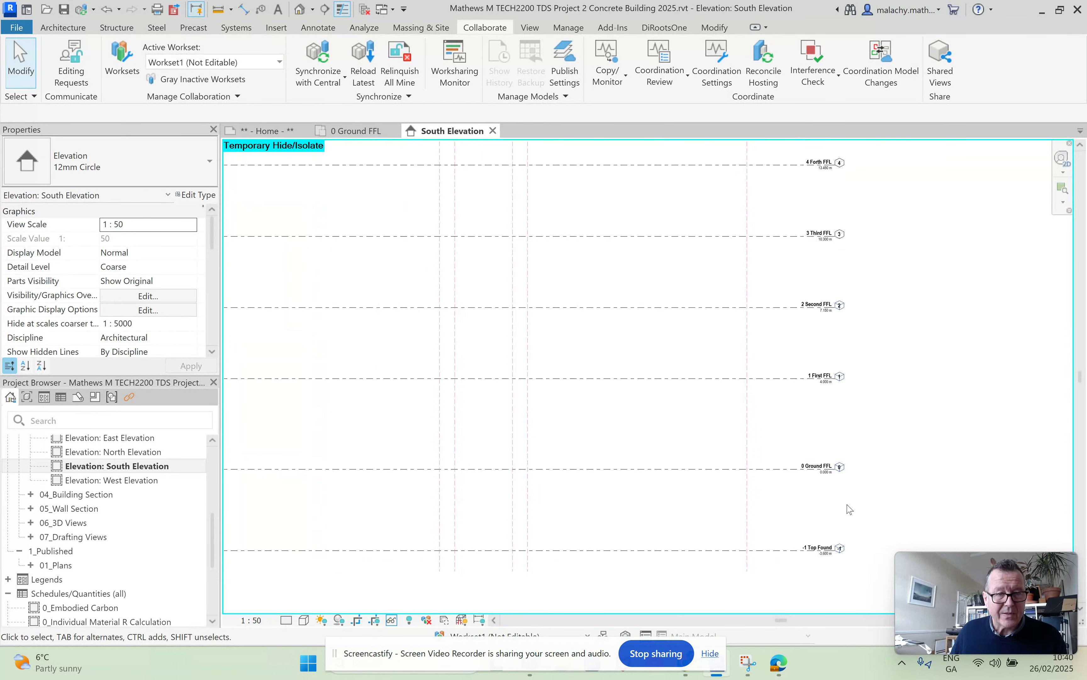
{"action": "scroll", "coordinate": [849, 509], "scroll_direction": "down", "scroll_amount": 1}
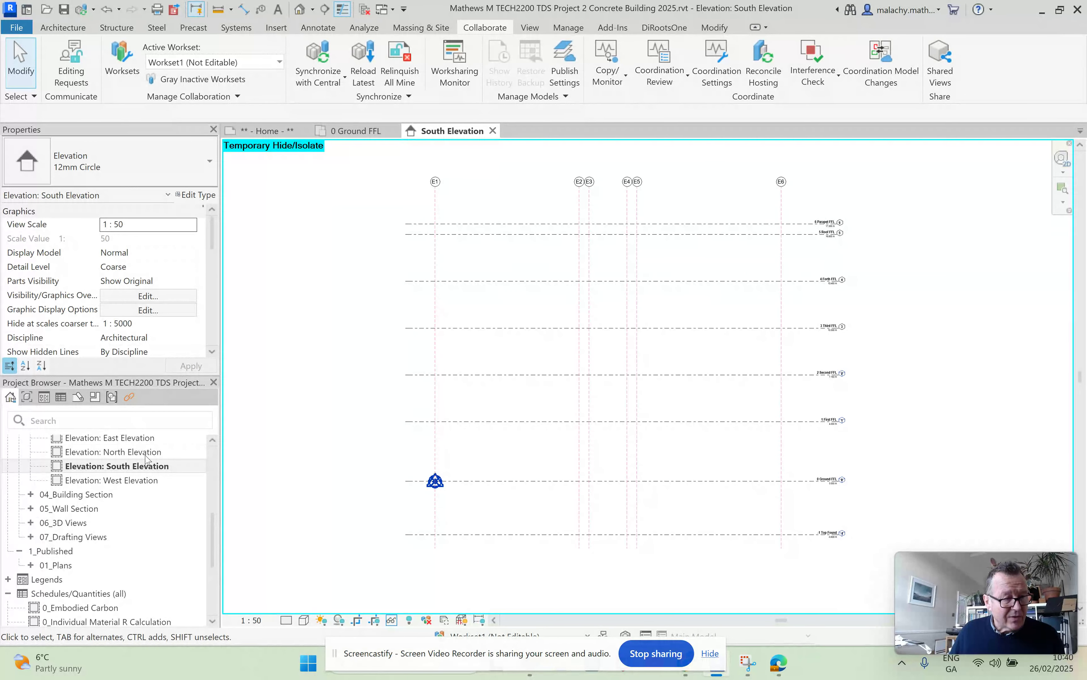
Return to the 0 Ground FFL plan, and open the -1 Top Found floor plan to examine its grids and dimensions.
{"action": "left_click", "coordinate": [362, 132]}
{"action": "scroll", "coordinate": [145, 494], "scroll_direction": "up", "scroll_amount": 5}
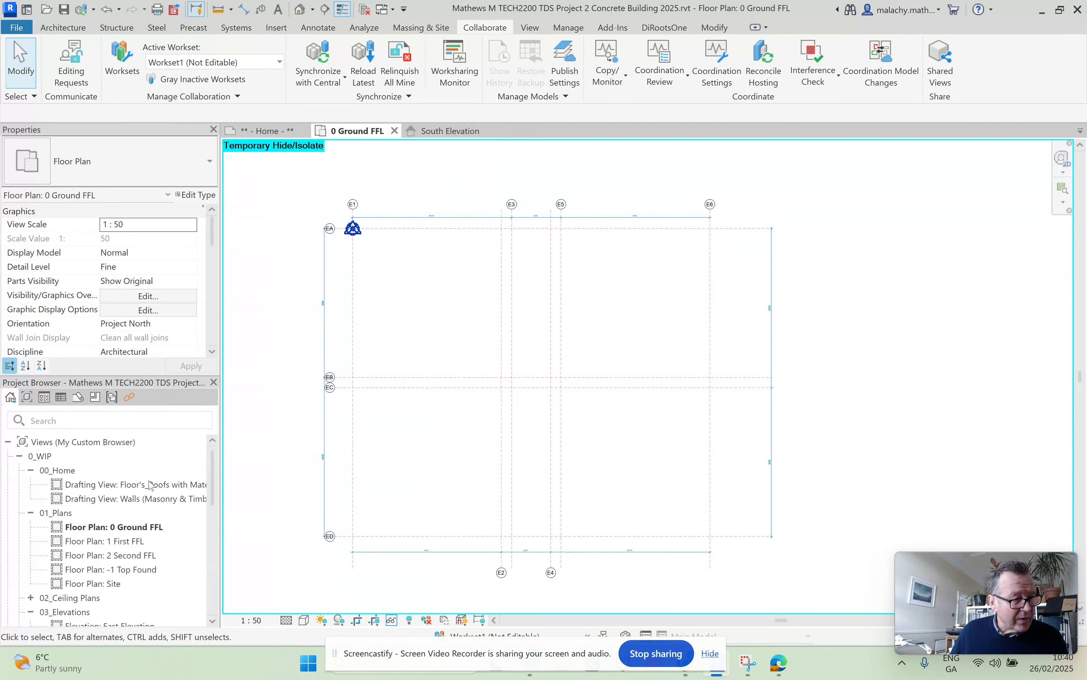
{"action": "left_click", "coordinate": [128, 570]}
{"action": "double_click", "coordinate": [129, 570]}
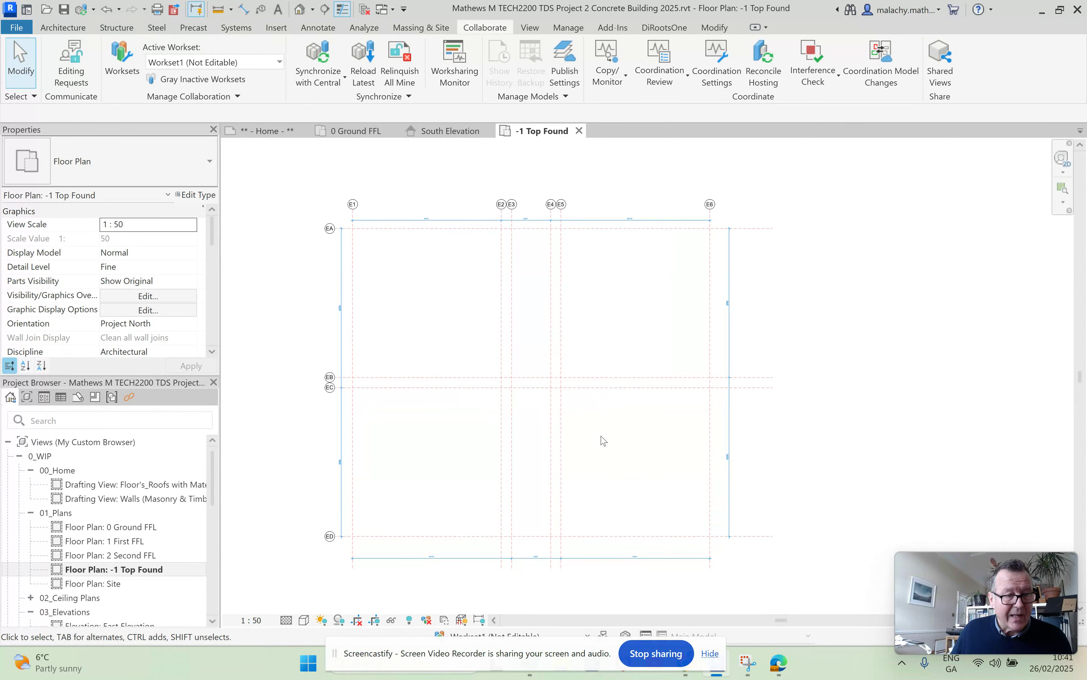
{"action": "scroll", "coordinate": [609, 422], "scroll_direction": "down", "scroll_amount": 2}
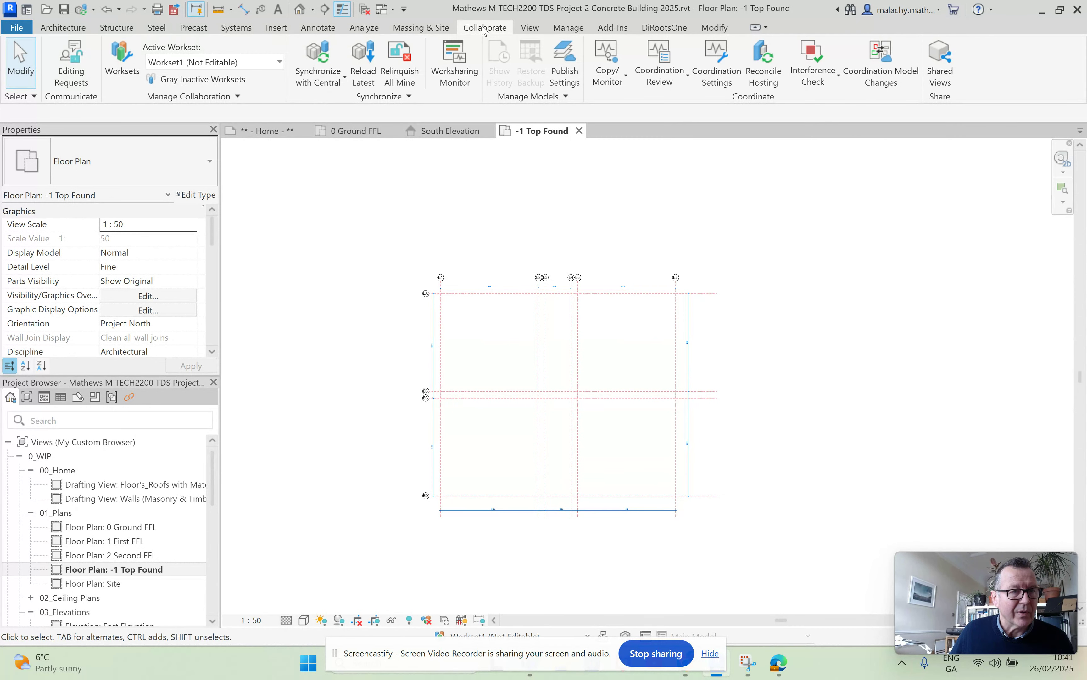
Include Set 1 in the publish settings with 3D View: {3D} and Sheet: A101 - A1 - Vert, and save the settings.
{"action": "left_click", "coordinate": [566, 81]}
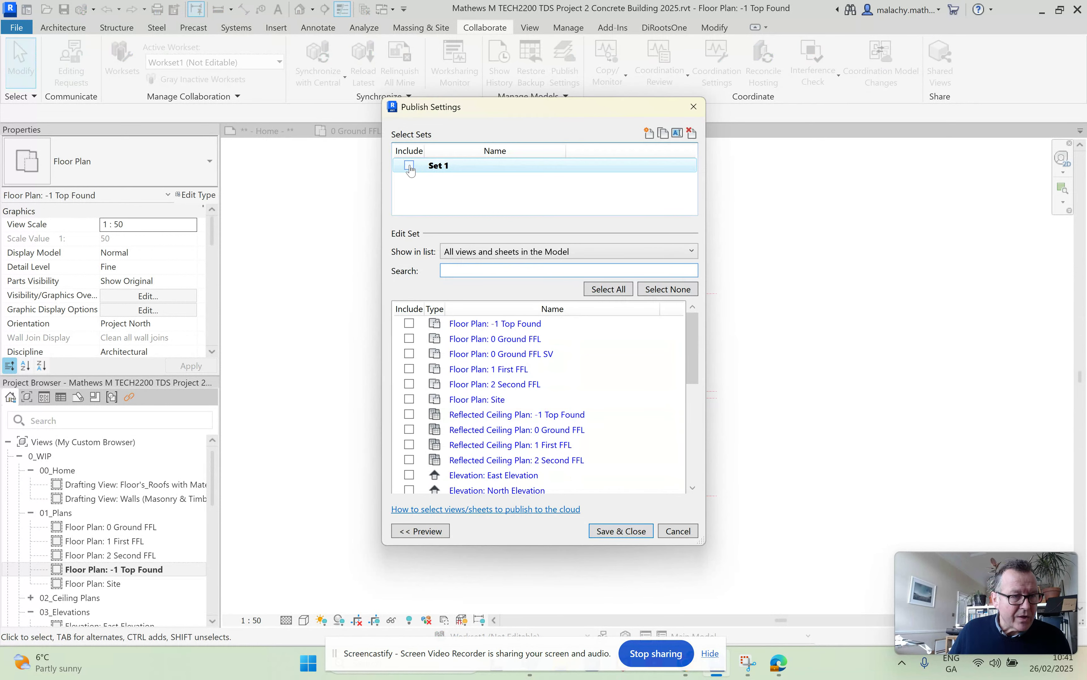
{"action": "left_click", "coordinate": [410, 166]}
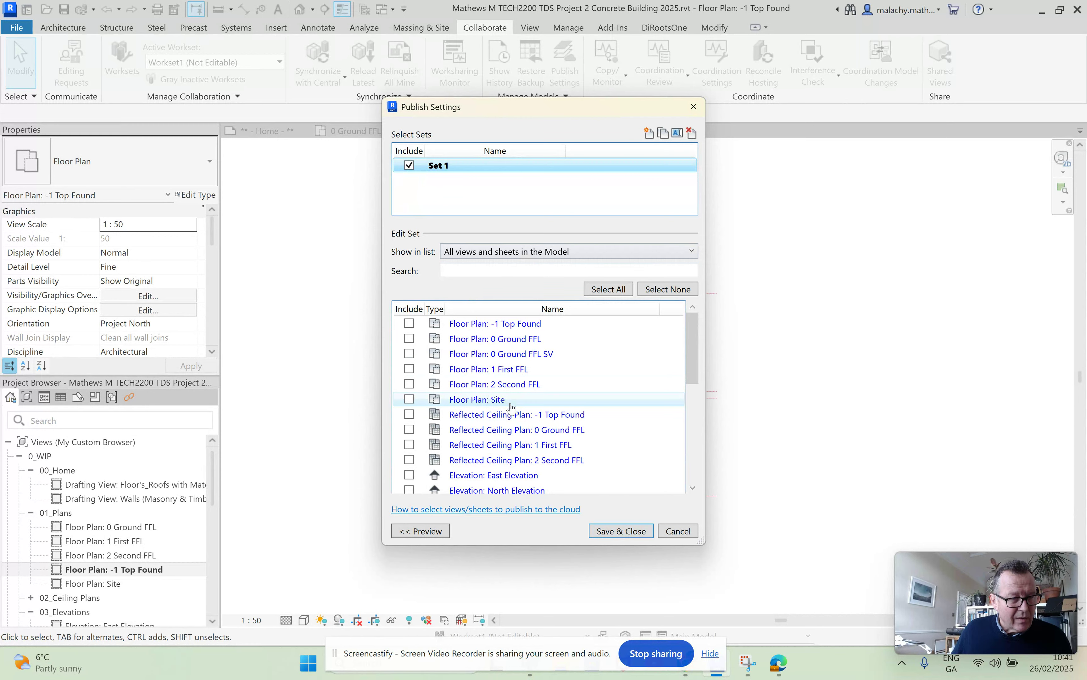
{"action": "scroll", "coordinate": [511, 407], "scroll_direction": "down", "scroll_amount": 3}
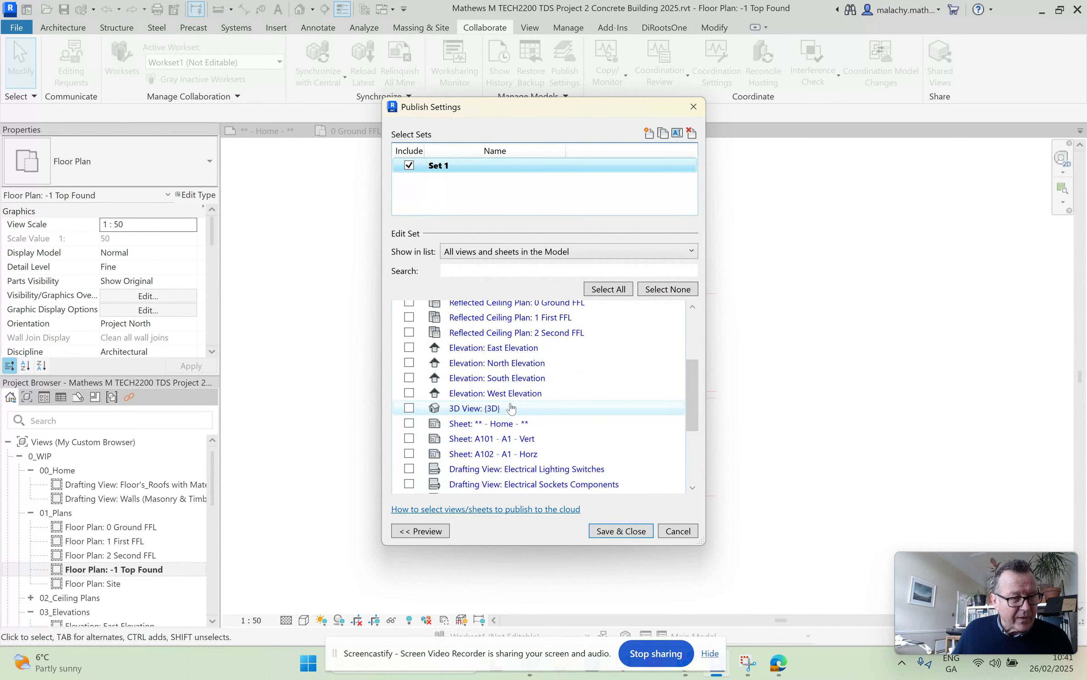
{"action": "left_click", "coordinate": [409, 409]}
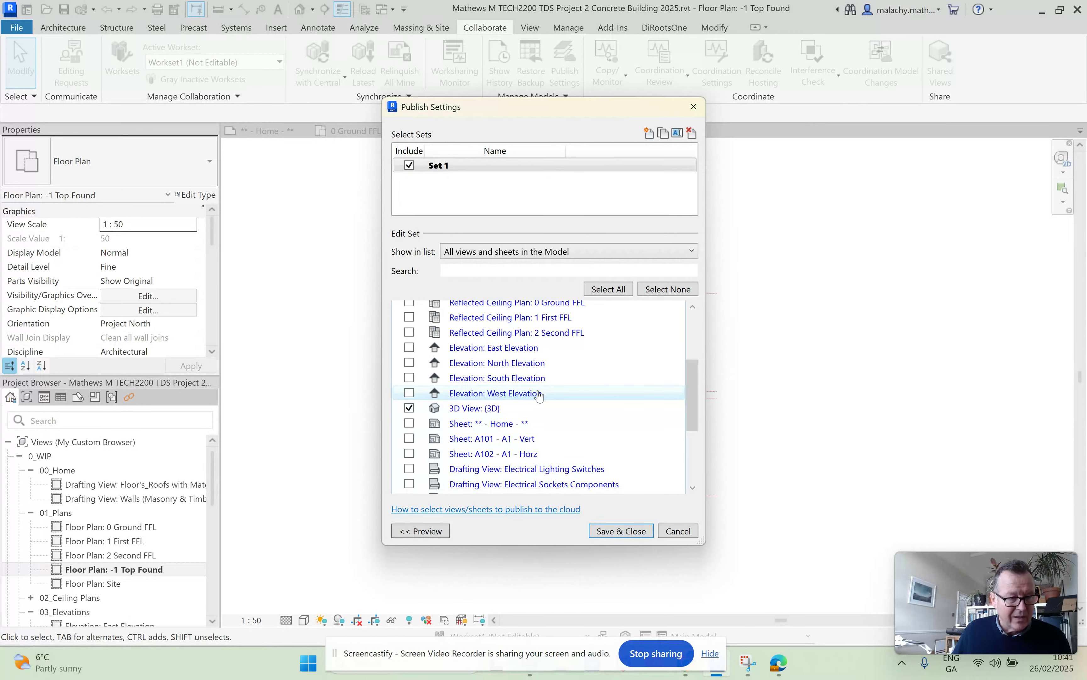
{"action": "left_click", "coordinate": [410, 439]}
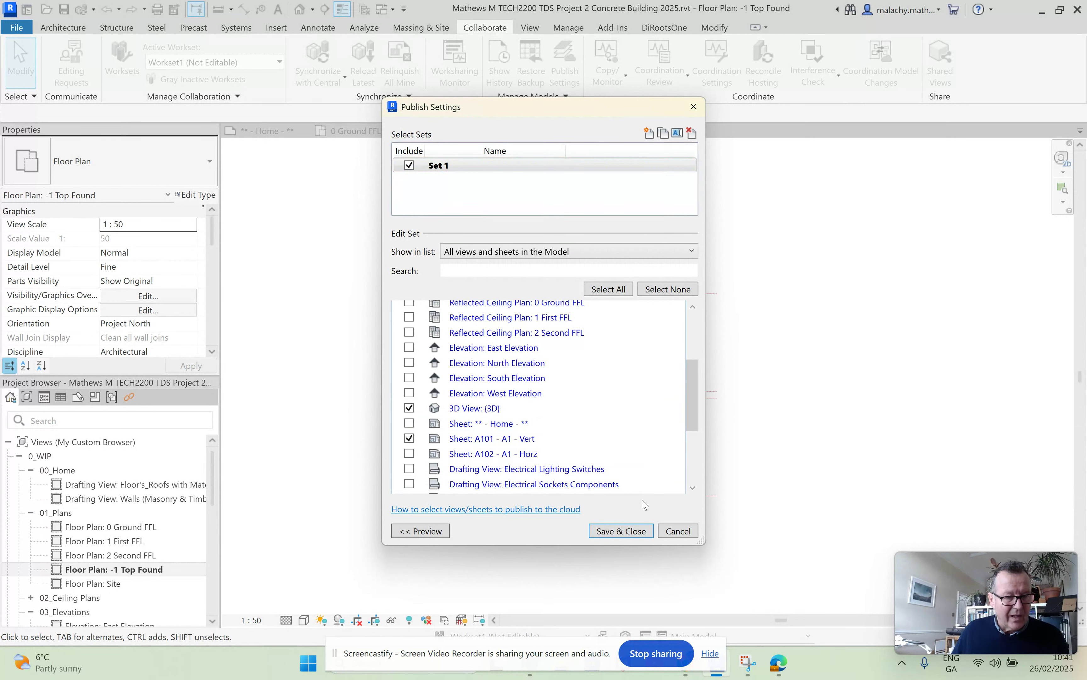
{"action": "left_click", "coordinate": [622, 530]}
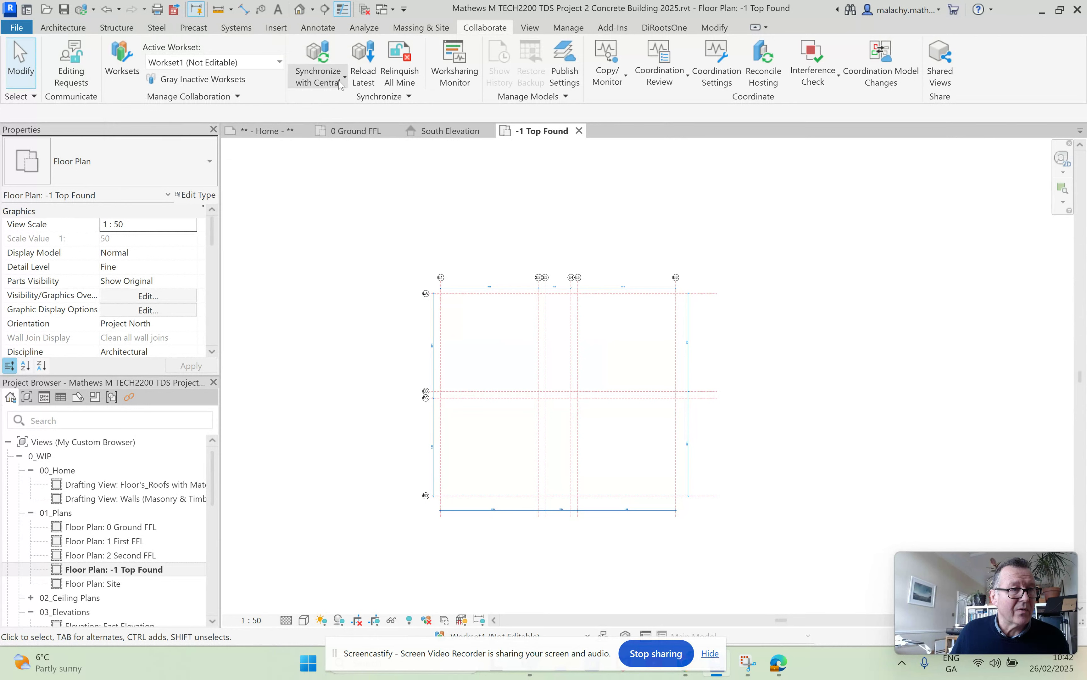
Synchronize the model with central using Synchronize and Modify Settings, with Borrowed Elements relinquished.
{"action": "left_click", "coordinate": [329, 84]}
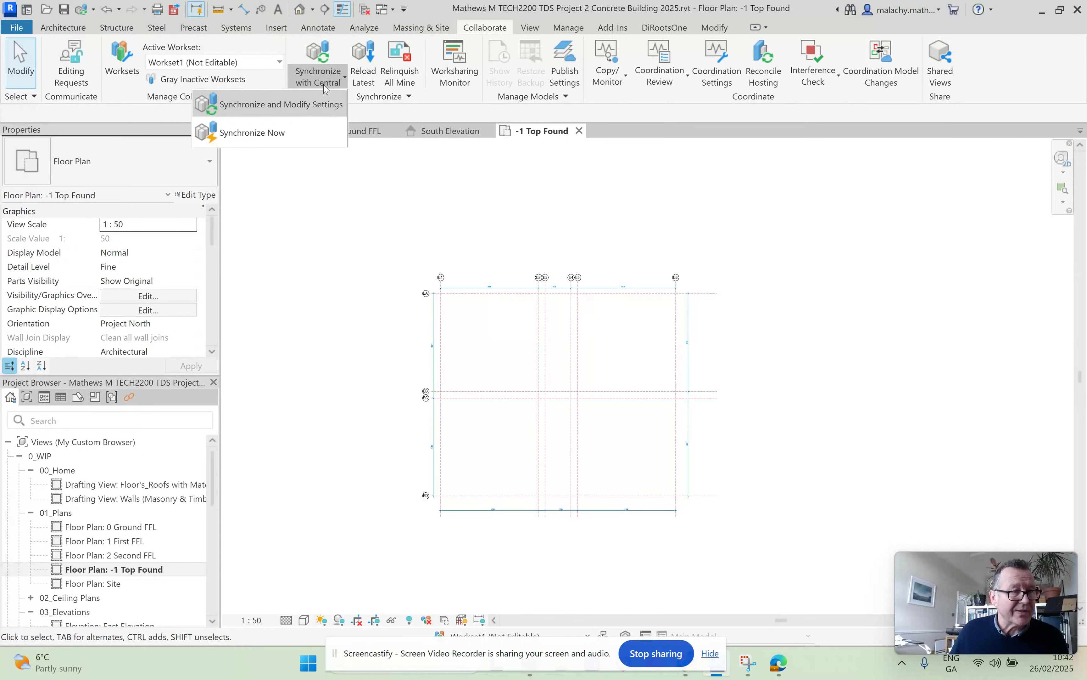
{"action": "left_click", "coordinate": [270, 104]}
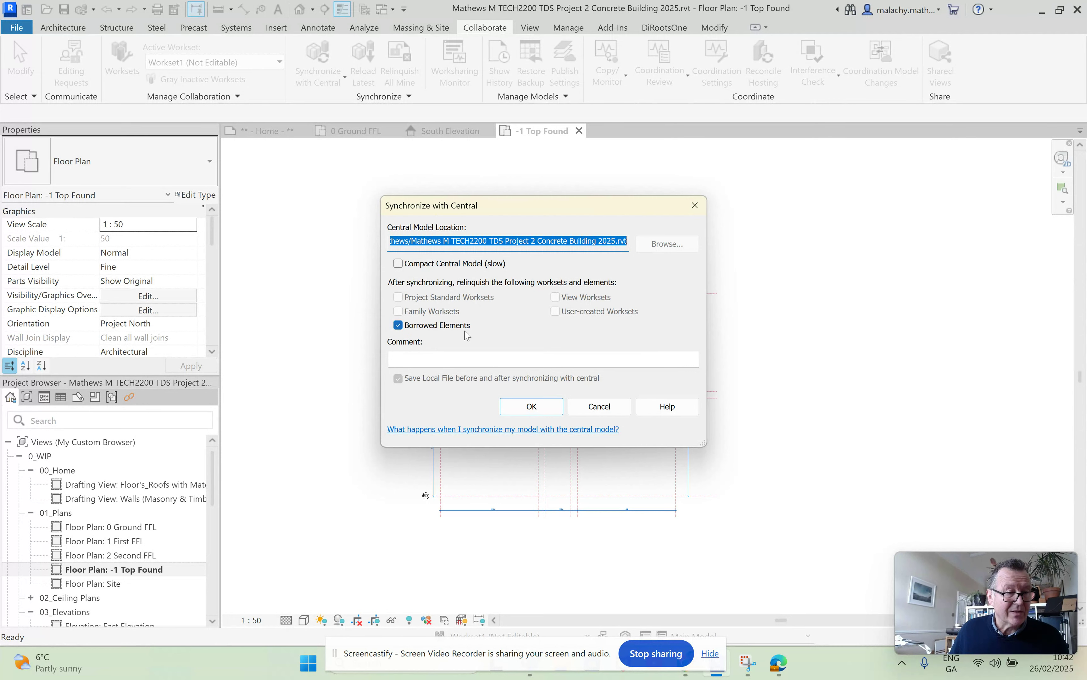
{"action": "left_click", "coordinate": [531, 407]}
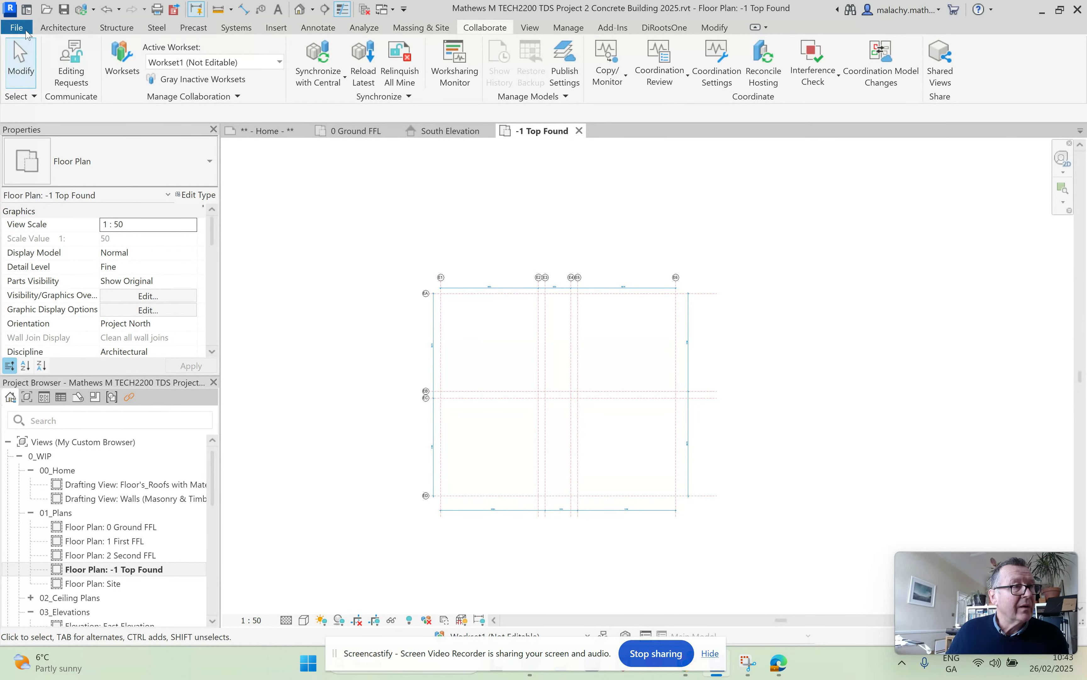
Leave the open model for the home screen and switch the Autodesk Docs project to the lecturer's own 23-TU831 project.
{"action": "left_click", "coordinate": [16, 27]}
{"action": "key", "text": "Escape"}
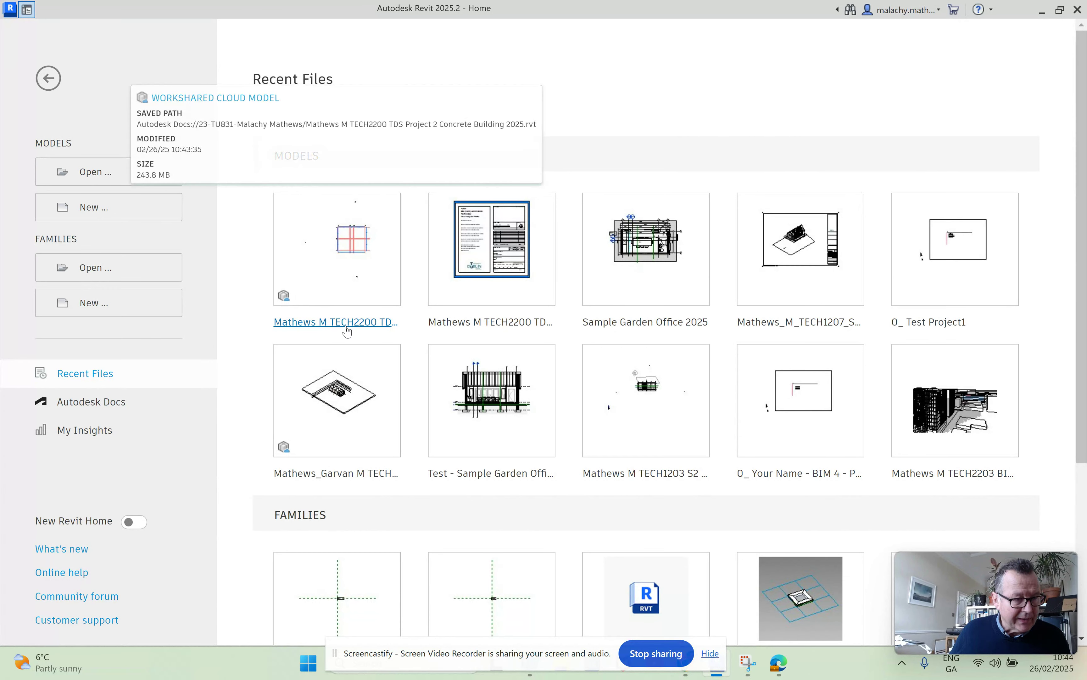
{"action": "left_click", "coordinate": [113, 411]}
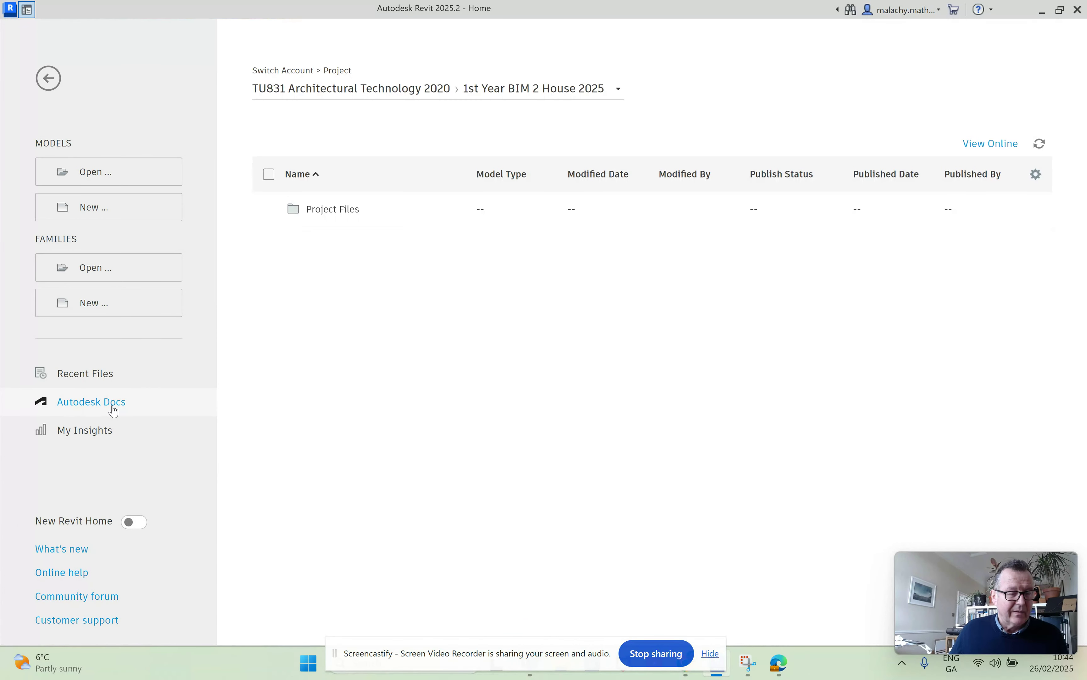
{"action": "left_click", "coordinate": [514, 90]}
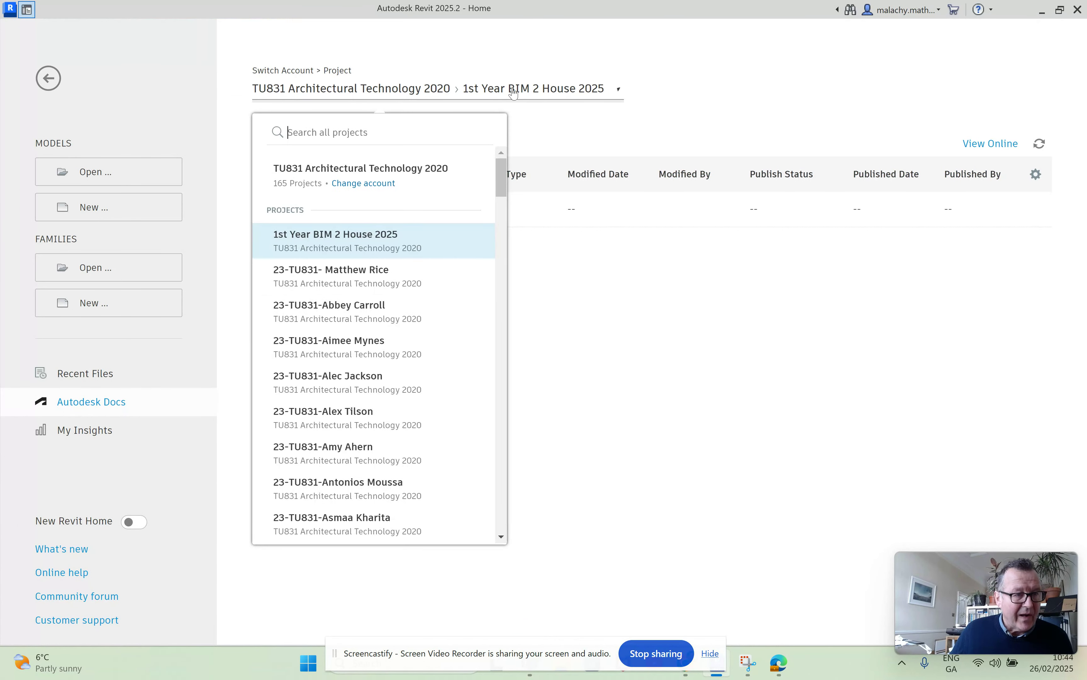
{"action": "scroll", "coordinate": [383, 368], "scroll_direction": "down", "scroll_amount": 10}
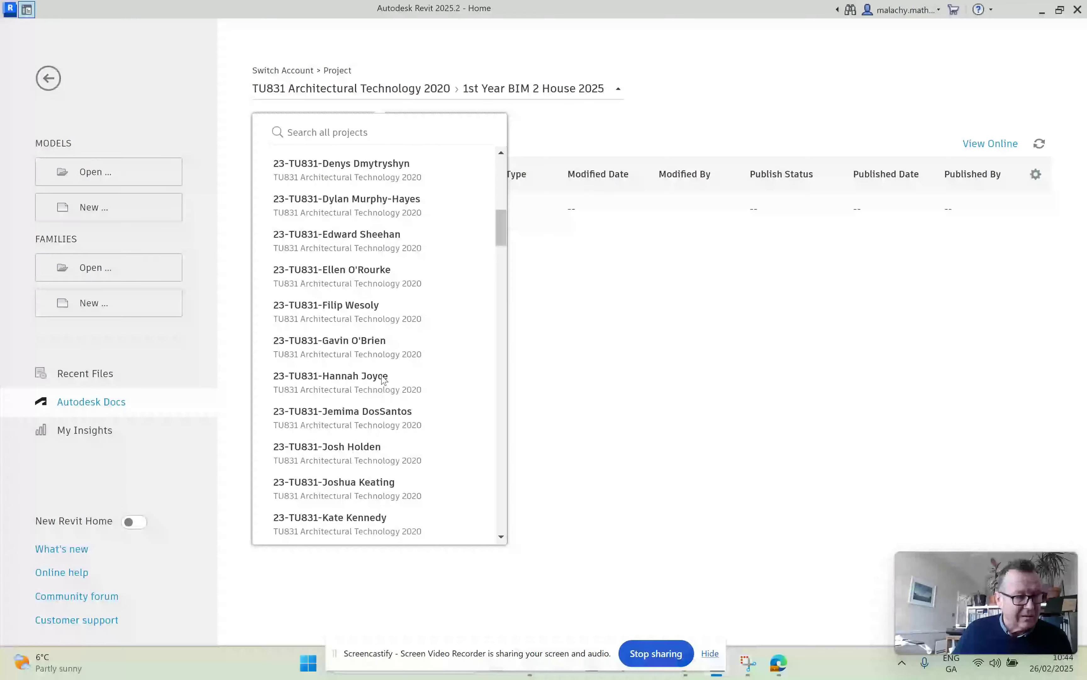
{"action": "scroll", "coordinate": [383, 378], "scroll_direction": "down", "scroll_amount": 3}
{"action": "scroll", "coordinate": [383, 379], "scroll_direction": "down", "scroll_amount": 3}
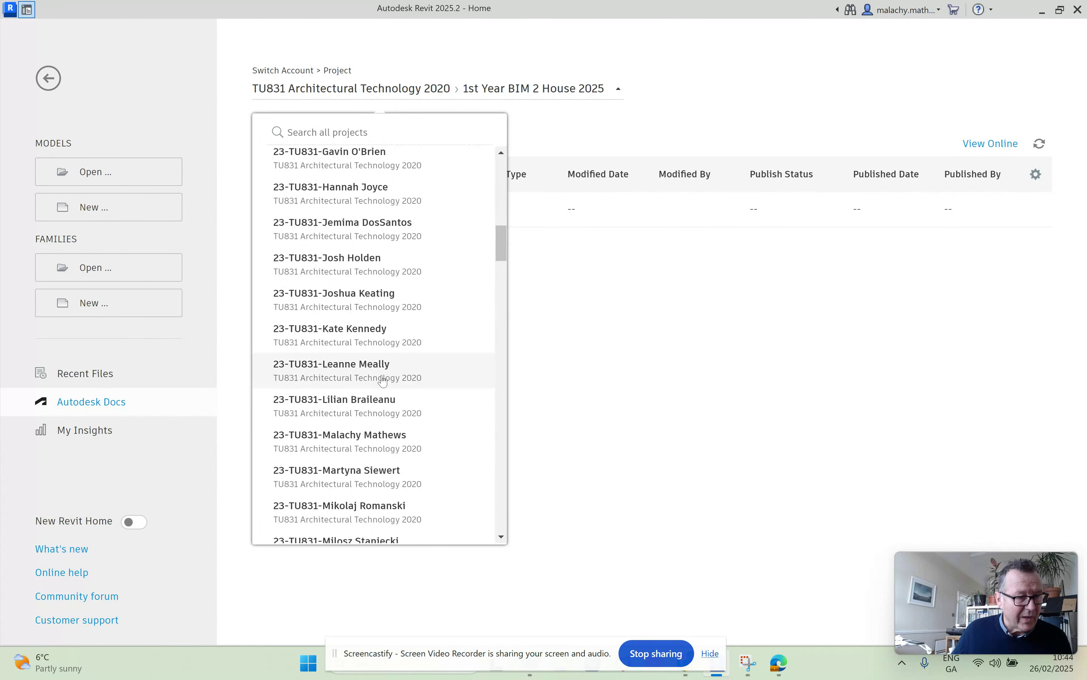
{"action": "left_click", "coordinate": [378, 438]}
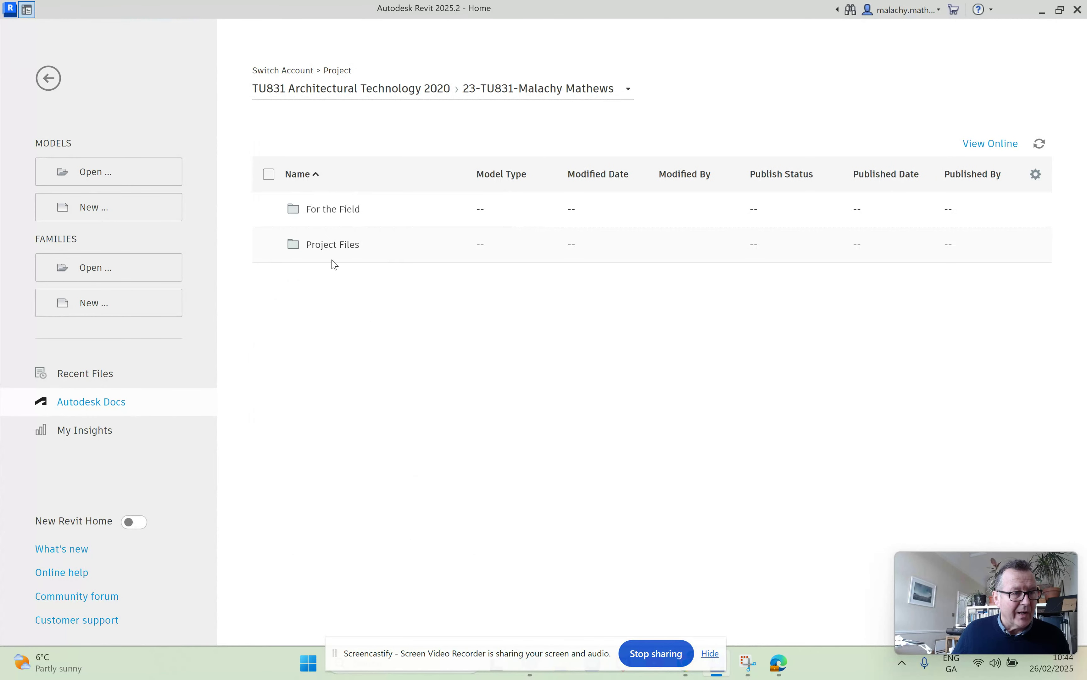
Open the TECH2200 TDS Project 2 Concrete Building 2025 cloud model from the 002-2nd Year Building Models folder in Project Files.
{"action": "left_click", "coordinate": [332, 247]}
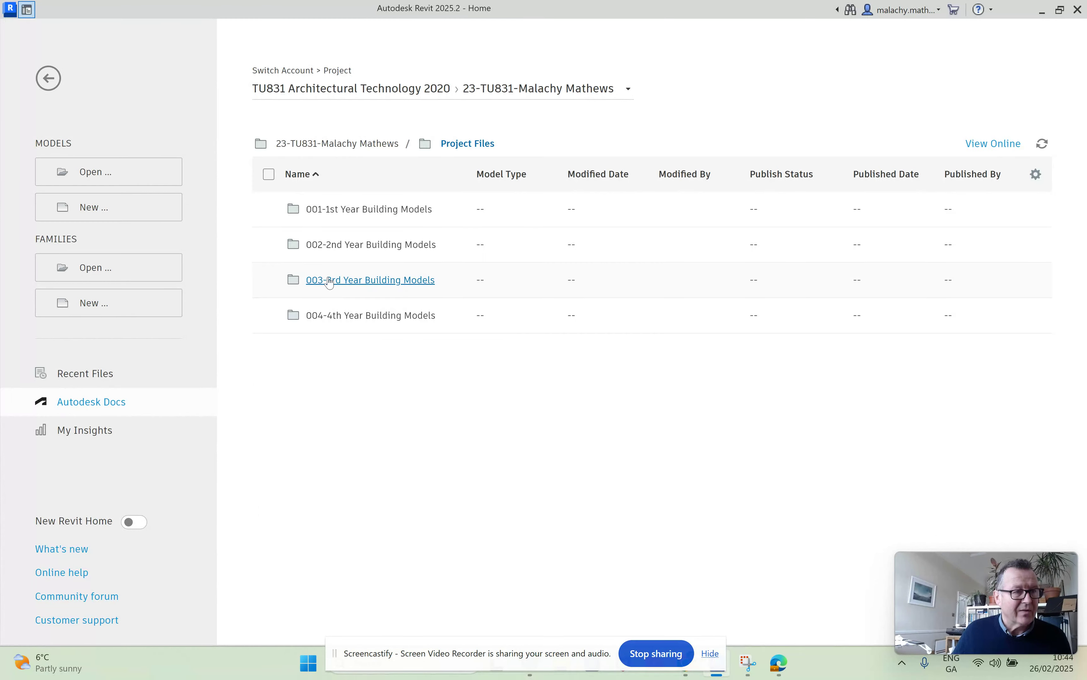
{"action": "left_click", "coordinate": [369, 245]}
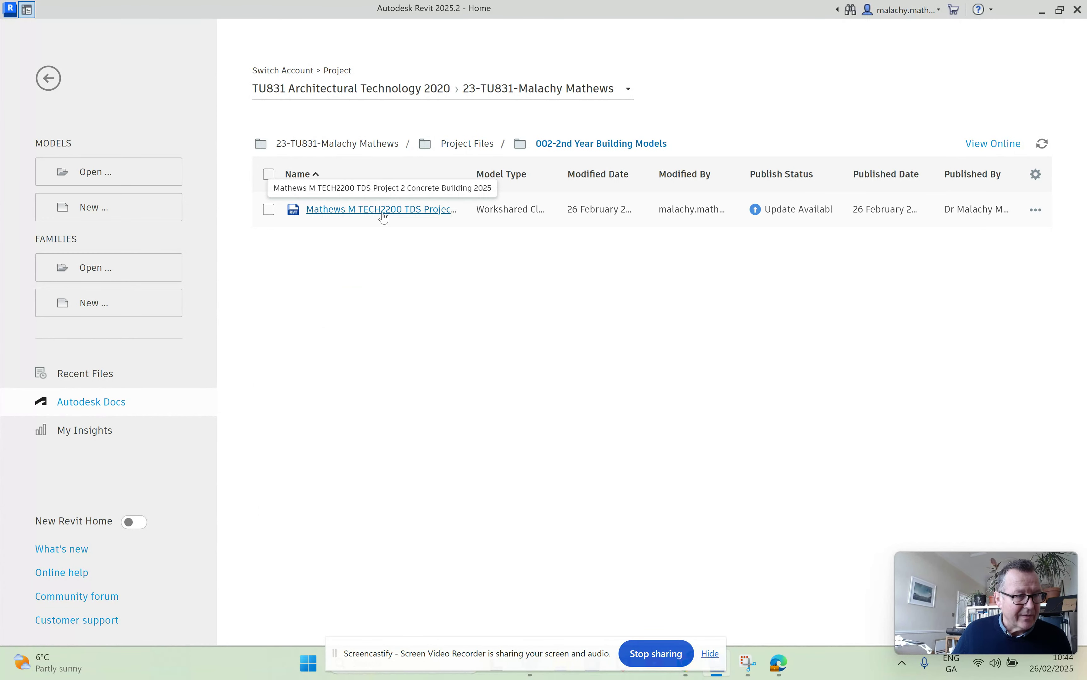
{"action": "left_click", "coordinate": [383, 218]}
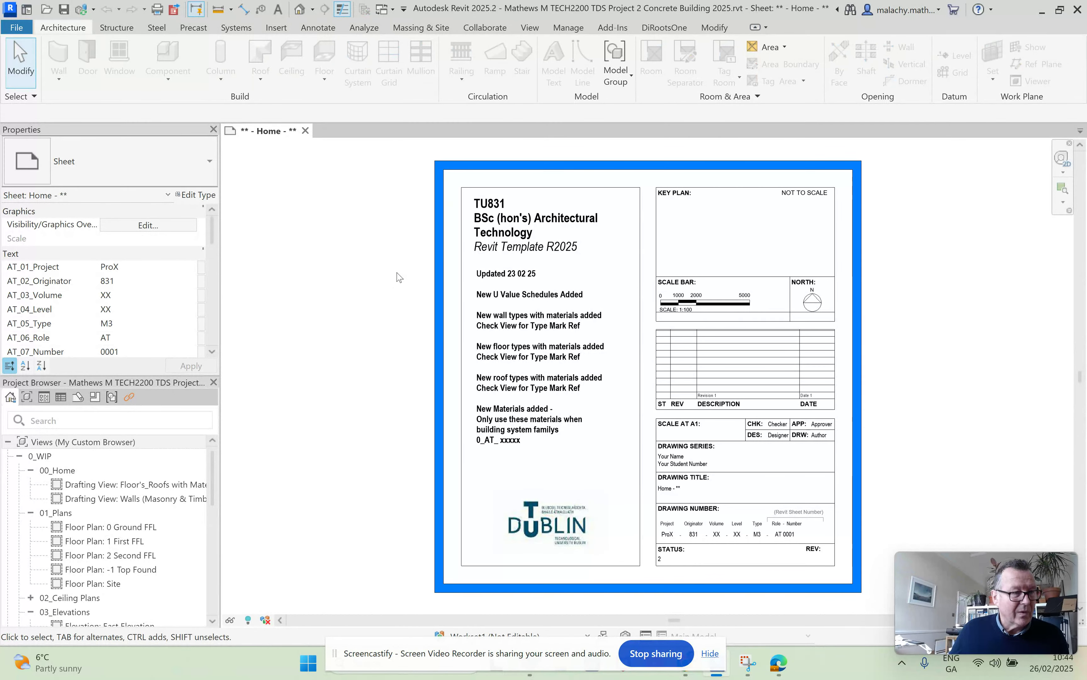
Open the 0 Ground FFL floor plan and bring up the collaboration tools for synchronizing with central.
{"action": "double_click", "coordinate": [133, 527]}
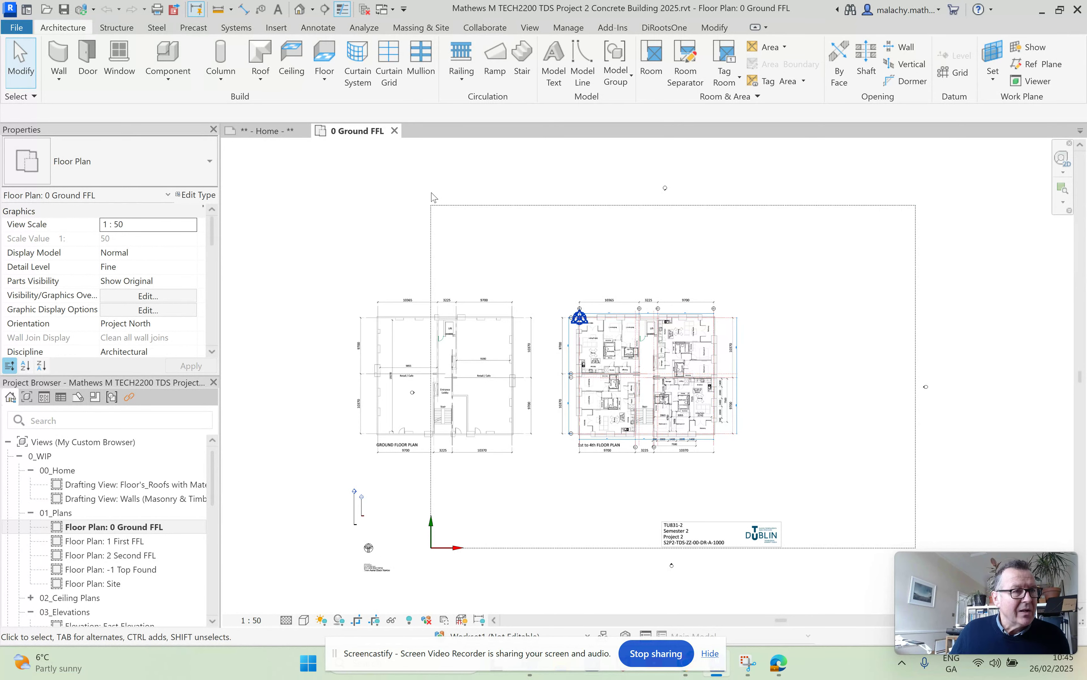
{"action": "left_click", "coordinate": [485, 28]}
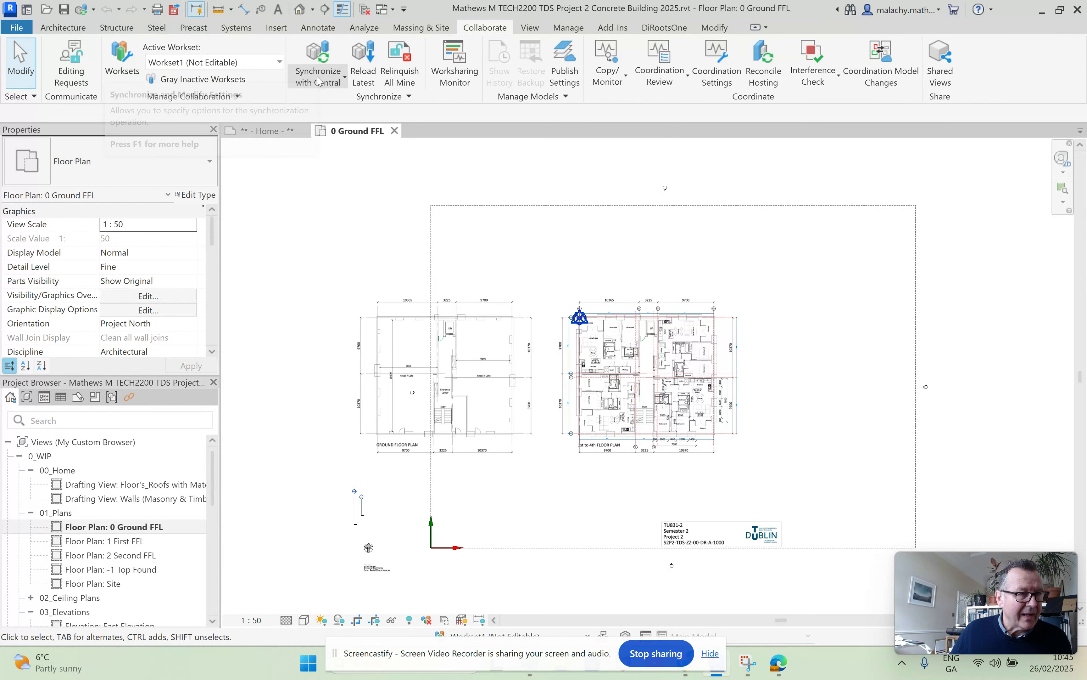